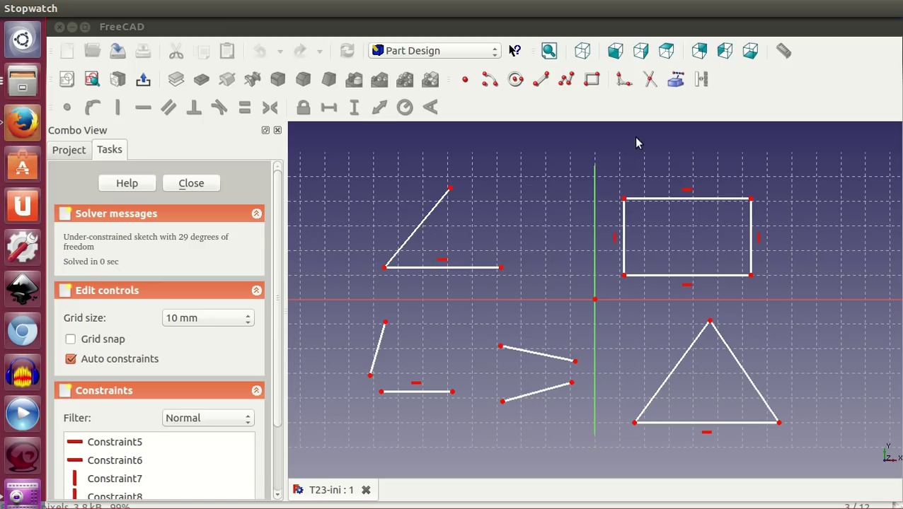
# - Fillet the corner between the upper-left shape's diagonal and horizontal lines
pyautogui.click(623, 79)
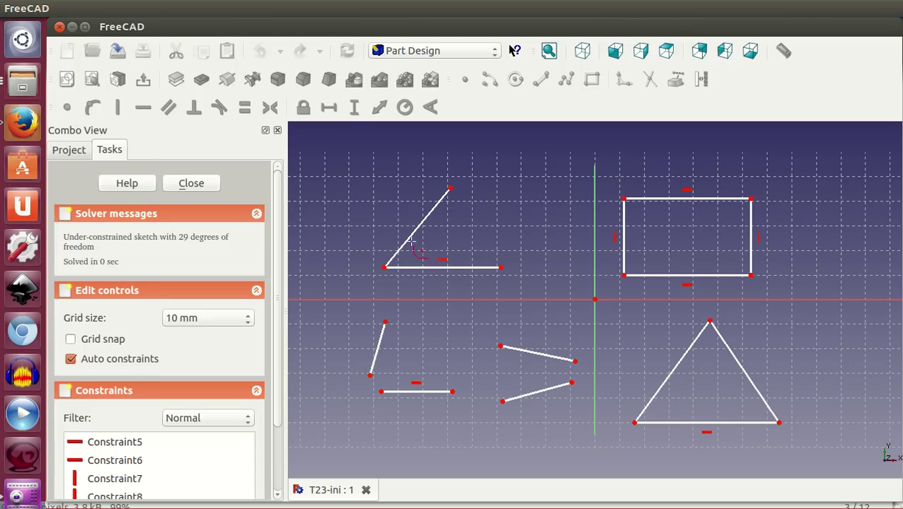
pyautogui.click(410, 249)
pyautogui.click(418, 267)
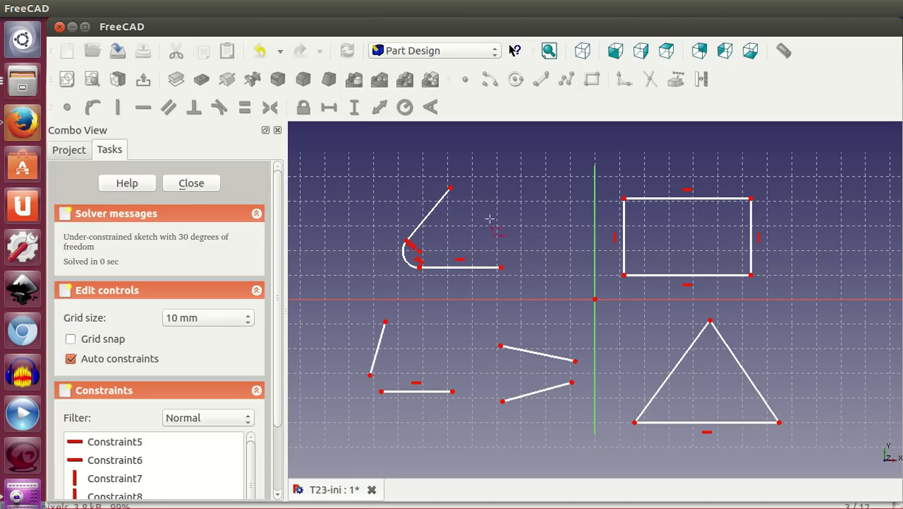
pyautogui.rightClick(526, 208)
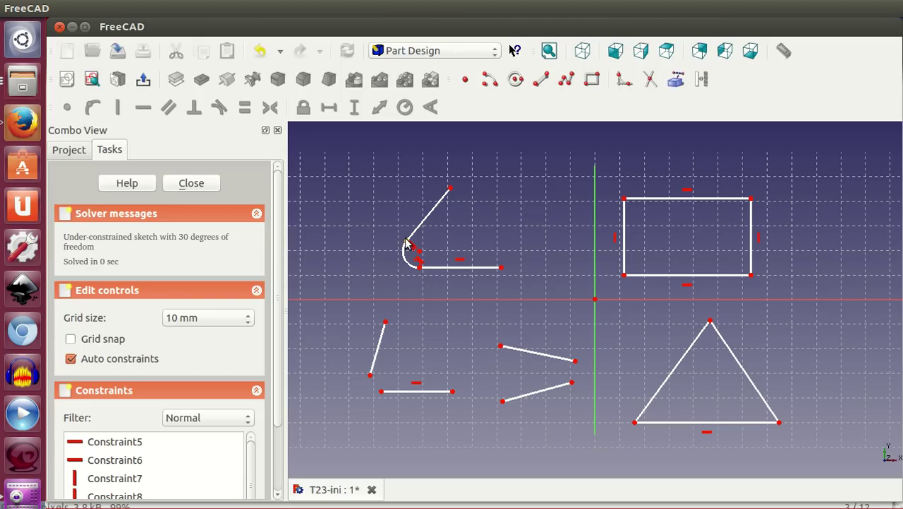
# - Enlarge the rounded corner and shift the upper line's end rightward
pyautogui.moveTo(408, 244)
pyautogui.mouseDown()
pyautogui.moveTo(403, 222)
pyautogui.moveTo(387, 209)
pyautogui.mouseUp()
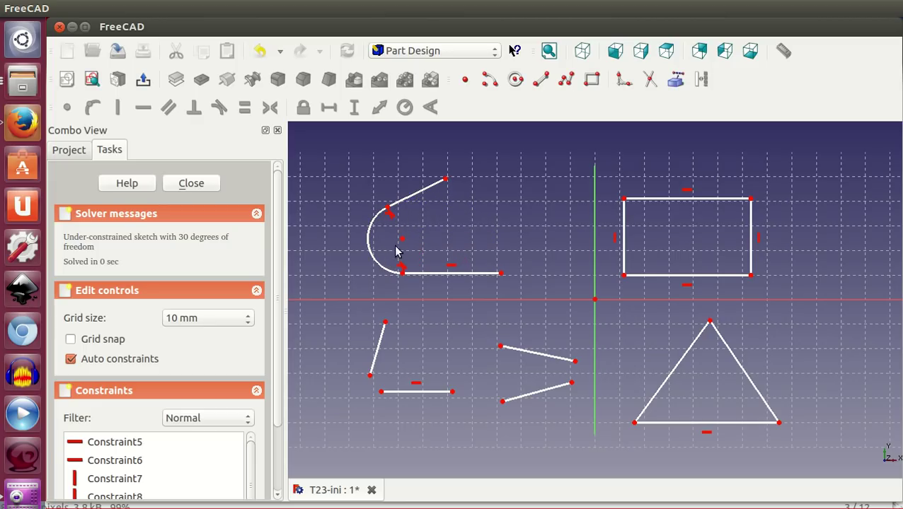
pyautogui.moveTo(445, 180)
pyautogui.mouseDown()
pyautogui.moveTo(484, 190)
pyautogui.moveTo(439, 186)
pyautogui.mouseUp()
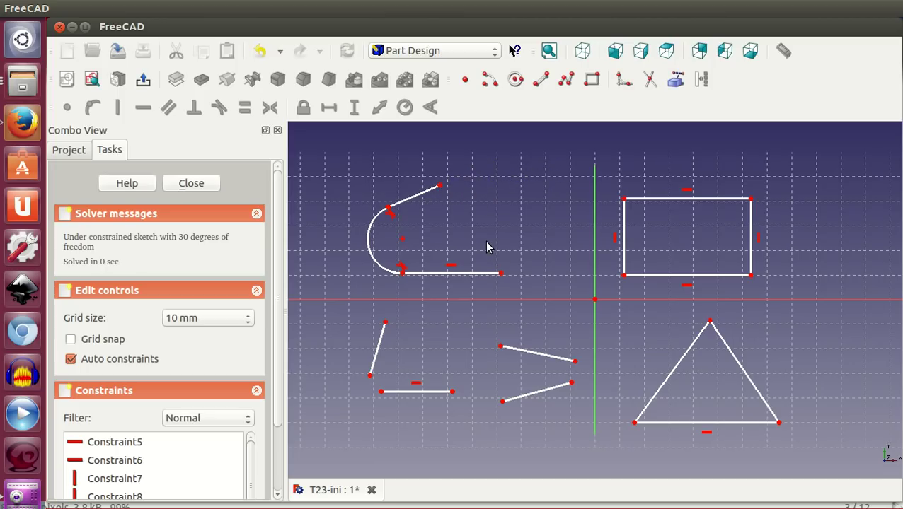
pyautogui.click(622, 80)
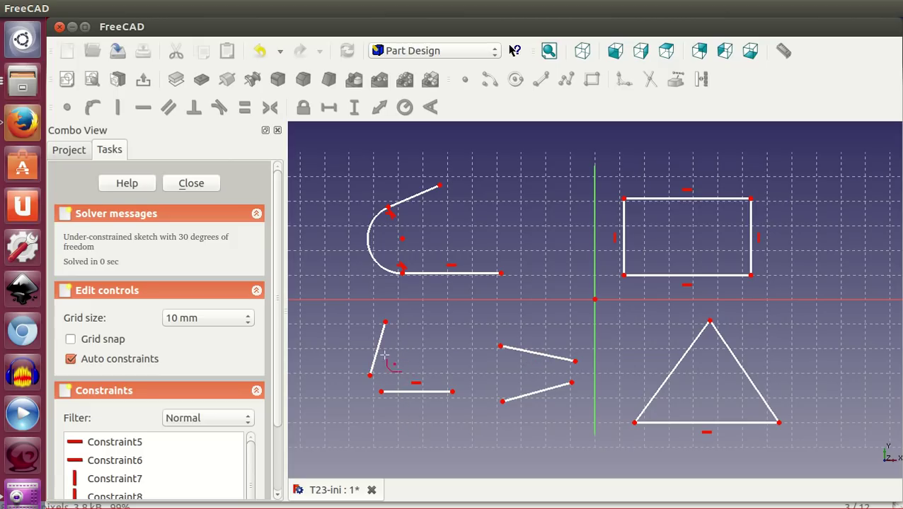
# - Fillet the lower-left shape's corner and the V shape's tip
pyautogui.click(376, 354)
pyautogui.click(397, 391)
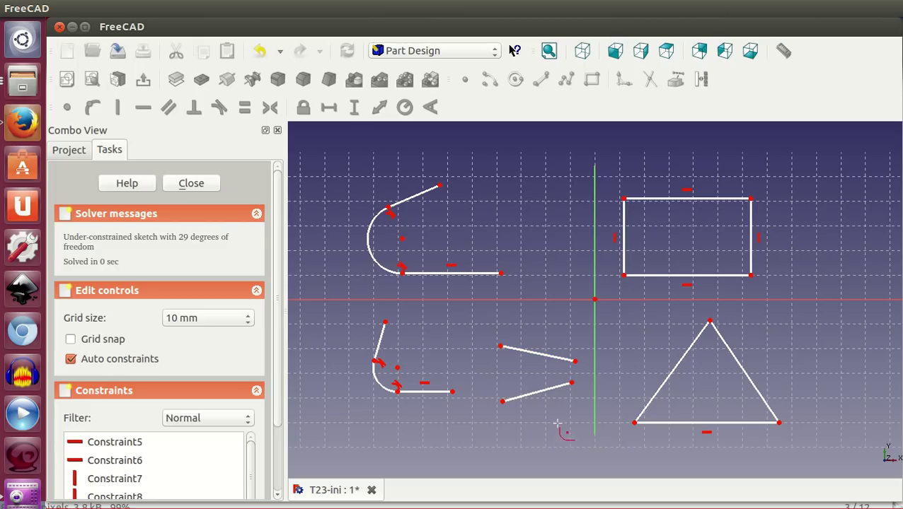
pyautogui.click(544, 354)
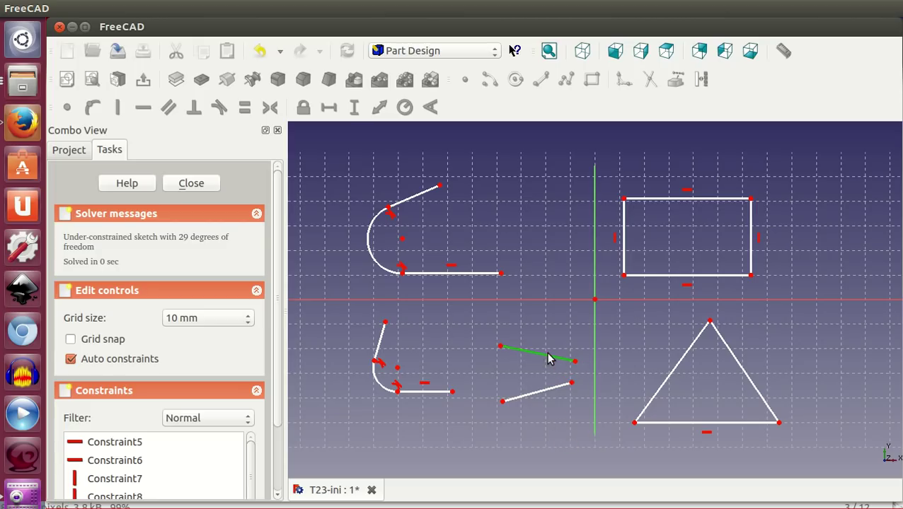
pyautogui.click(553, 389)
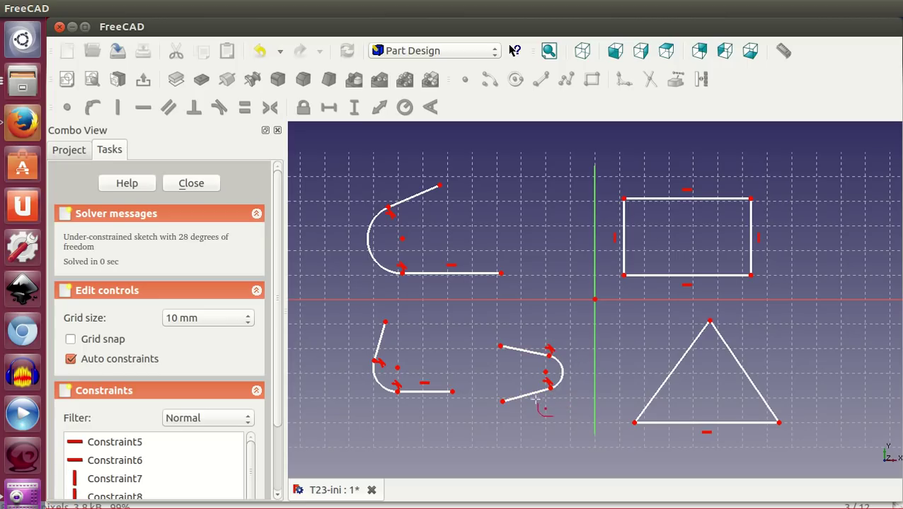
# - Move the V's upper open end down and widen its arc into a rounded slot
pyautogui.rightClick(526, 316)
pyautogui.moveTo(500, 348); pyautogui.dragTo(497, 382)
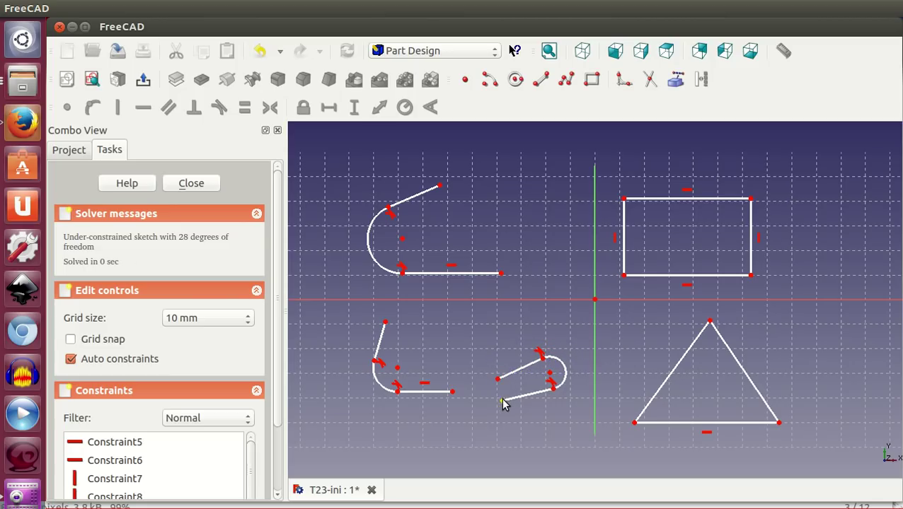
pyautogui.moveTo(552, 386)
pyautogui.mouseDown()
pyautogui.moveTo(568, 402)
pyautogui.moveTo(551, 399)
pyautogui.mouseUp()
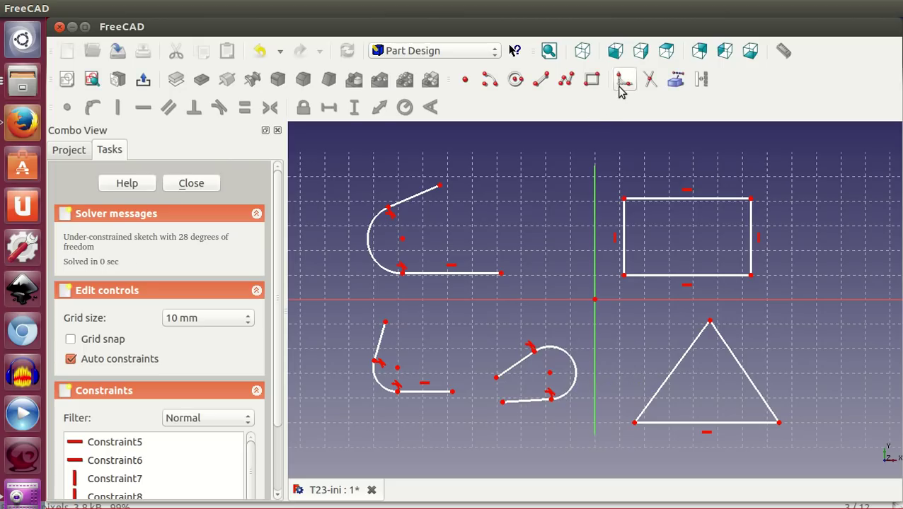
# - Fillet the slot's lower-left corner and all four rectangle corners
pyautogui.click(624, 79)
pyautogui.click(518, 400)
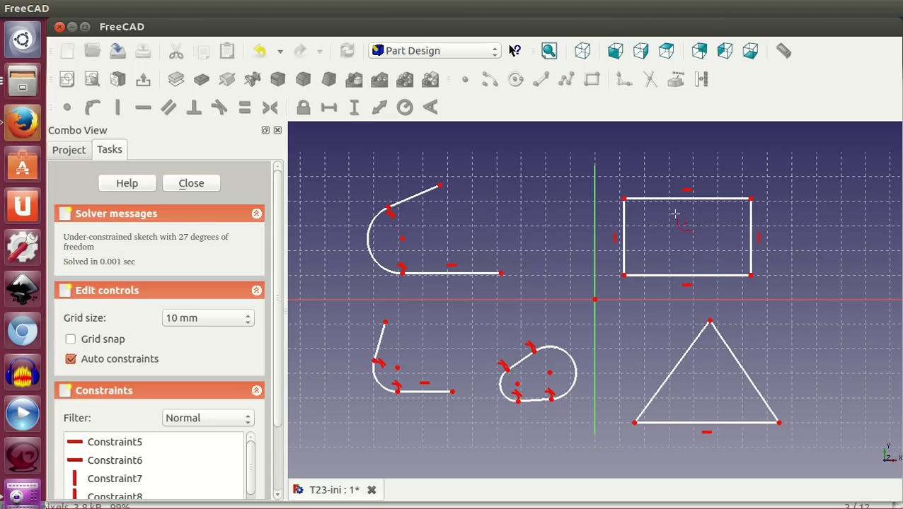
pyautogui.click(624, 260)
pyautogui.click(641, 275)
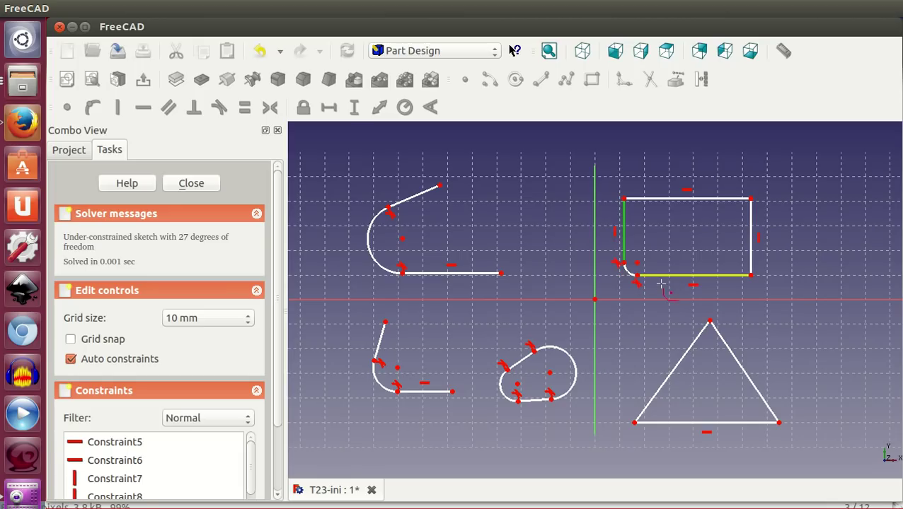
pyautogui.click(623, 230)
pyautogui.click(679, 199)
pyautogui.click(739, 200)
pyautogui.click(750, 237)
pyautogui.click(751, 264)
pyautogui.click(734, 275)
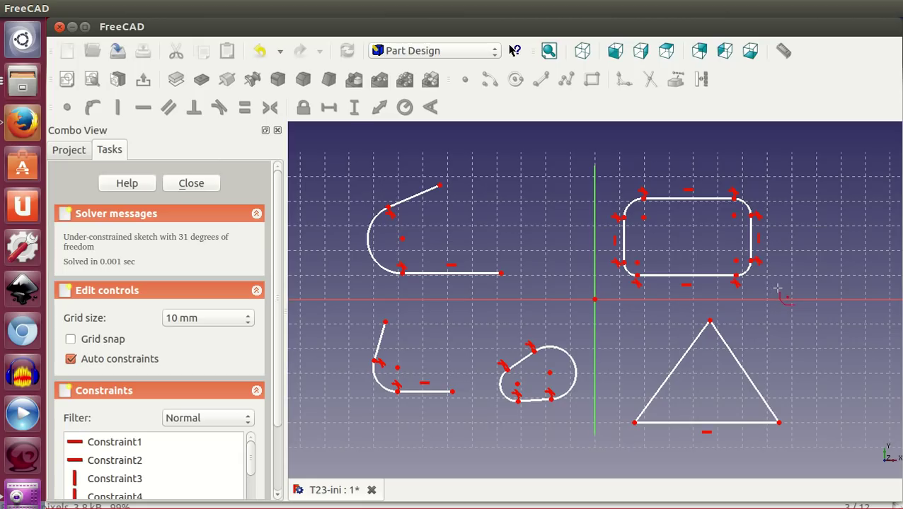
# - Fillet the triangle's bottom-left, bottom-right and top corners
pyautogui.click(660, 397)
pyautogui.click(677, 423)
pyautogui.click(769, 411)
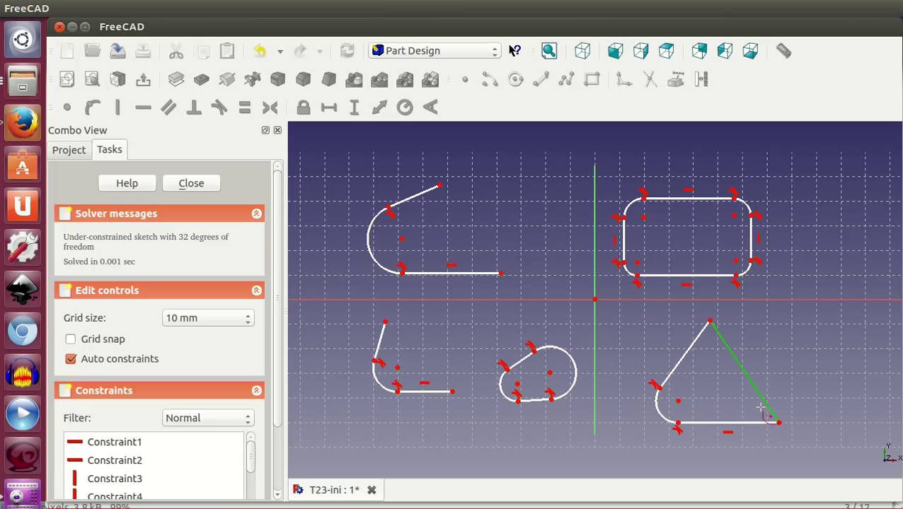
pyautogui.click(750, 423)
pyautogui.click(729, 350)
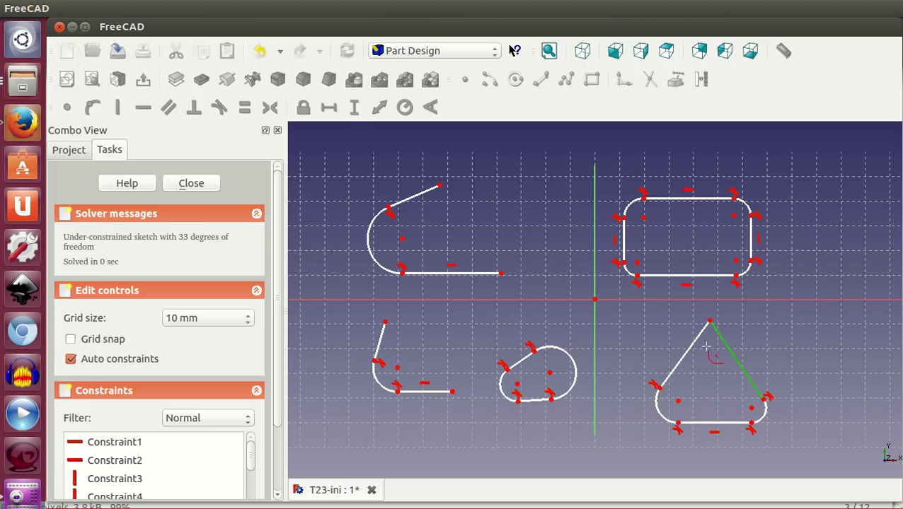
pyautogui.click(693, 348)
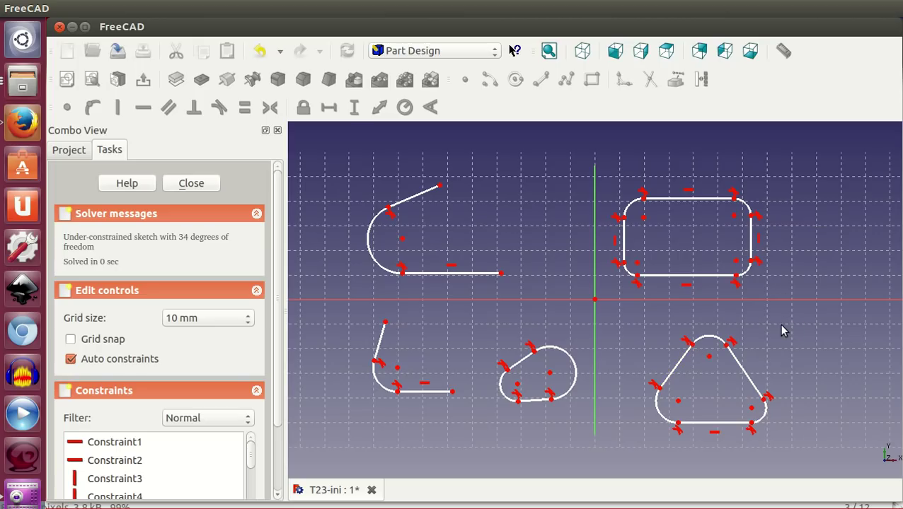
pyautogui.rightClick(778, 327)
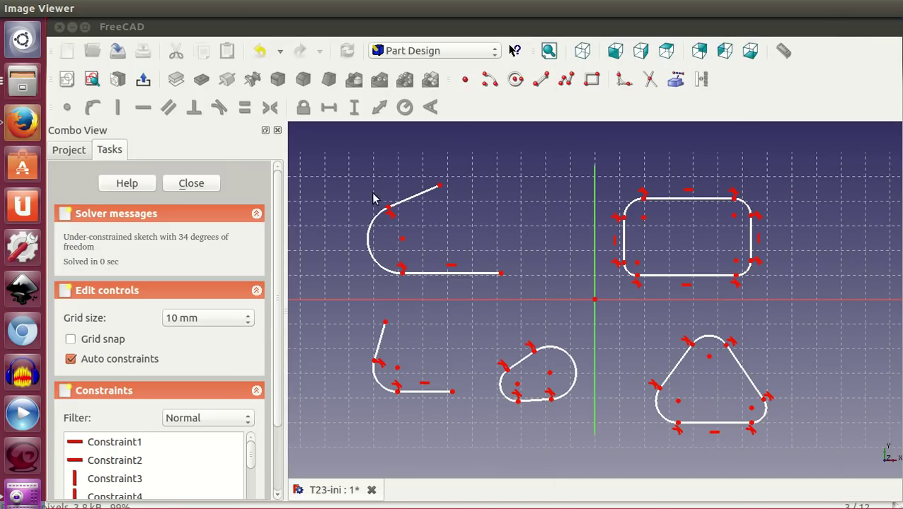
# - Box-select every filleted shape in the sketch and delete them
pyautogui.moveTo(322, 149); pyautogui.dragTo(805, 444)
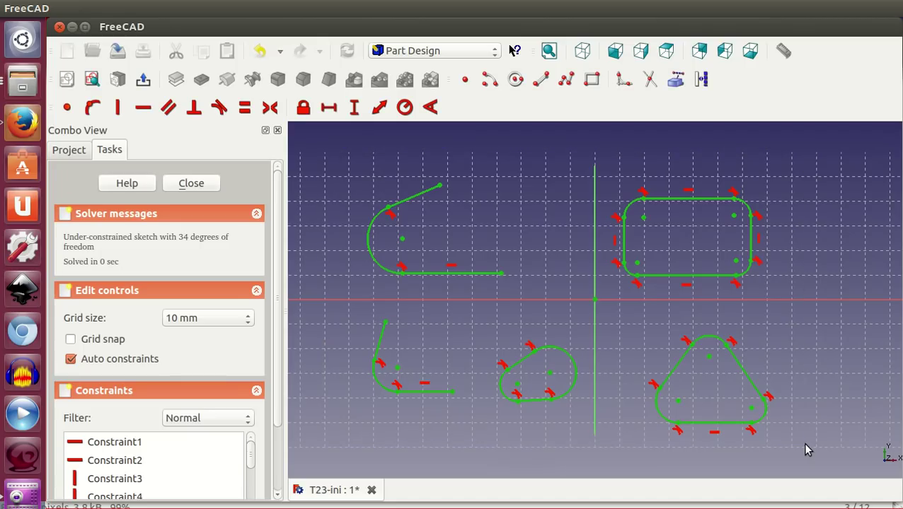
pyautogui.press('Delete')
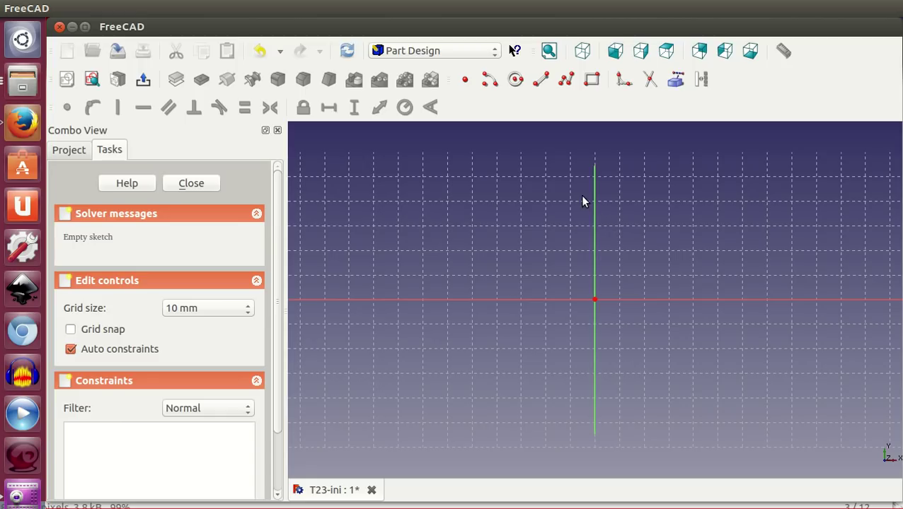
# - Draw an eight-segment polyline star around the origin, closing it on the first point
pyautogui.click(566, 79)
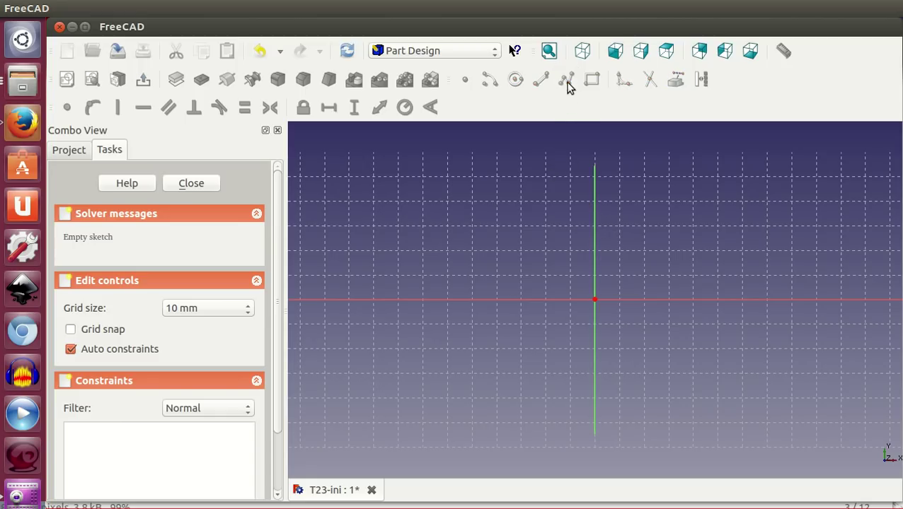
pyautogui.click(551, 275)
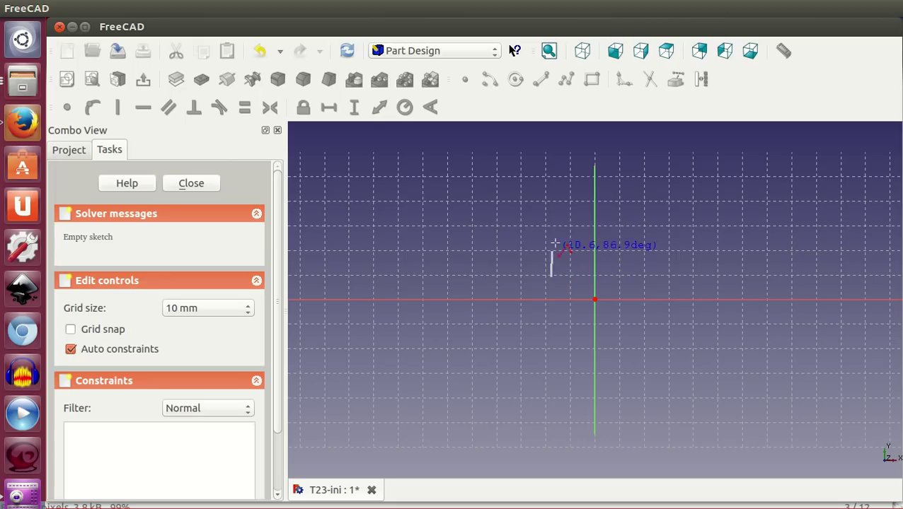
pyautogui.click(606, 163)
pyautogui.click(642, 276)
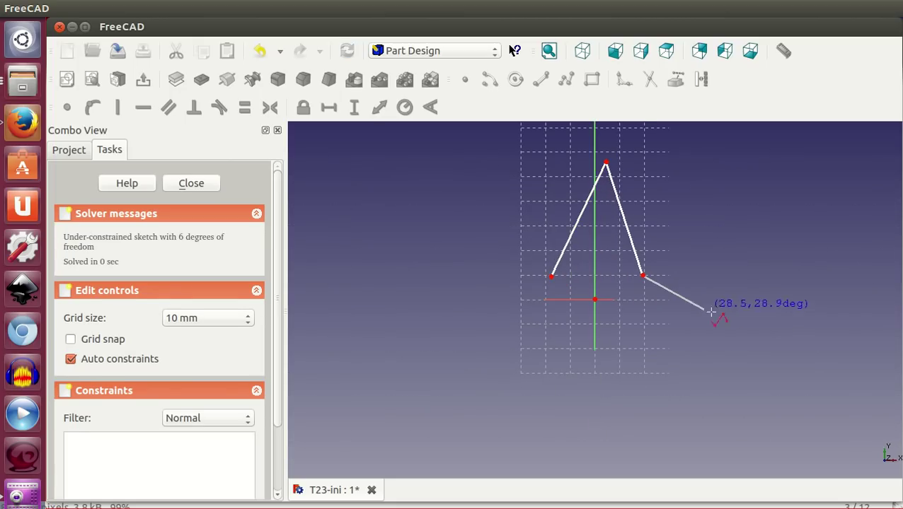
pyautogui.click(618, 356)
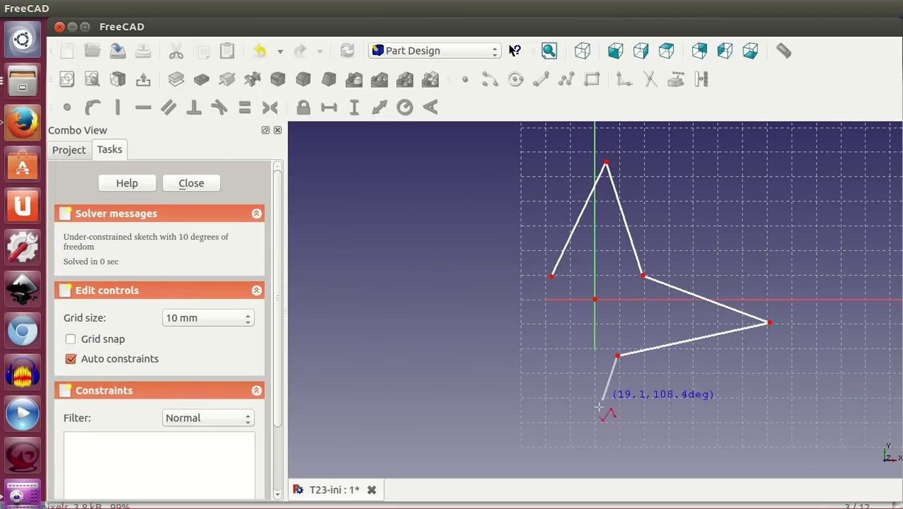
pyautogui.click(589, 442)
pyautogui.click(559, 325)
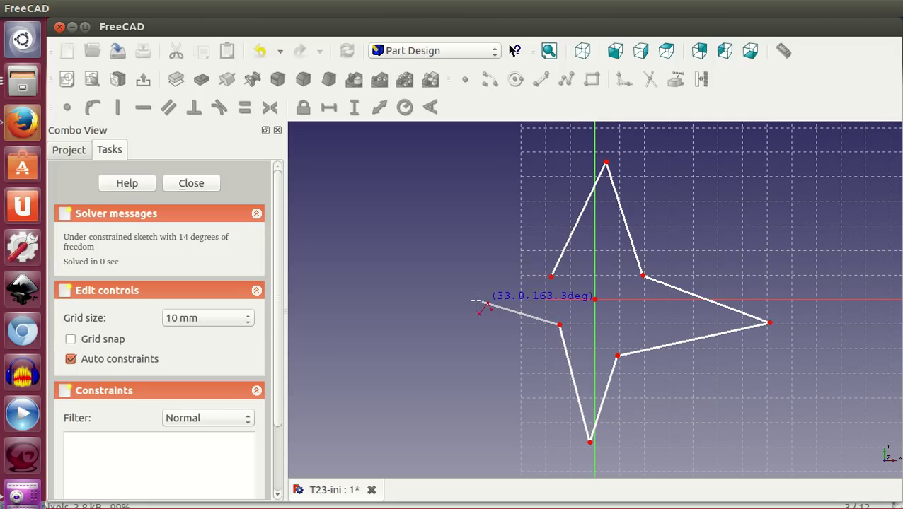
pyautogui.click(451, 293)
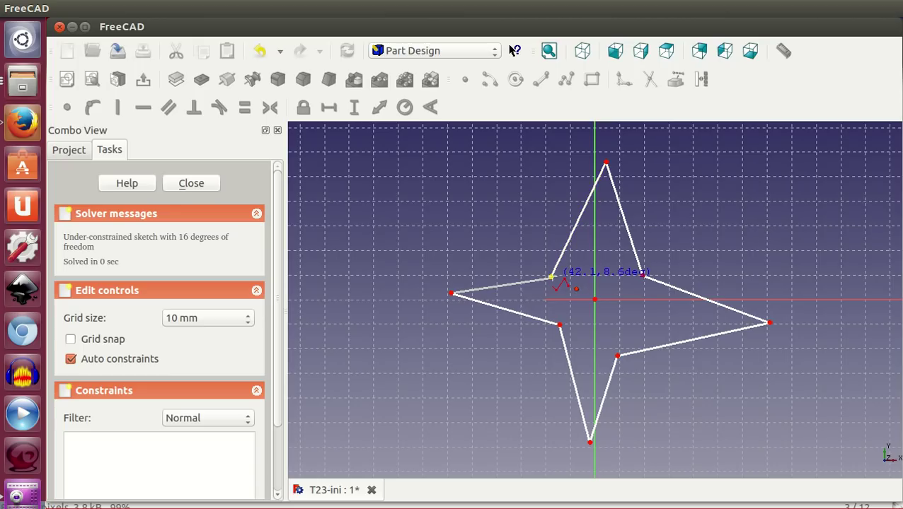
pyautogui.click(552, 277)
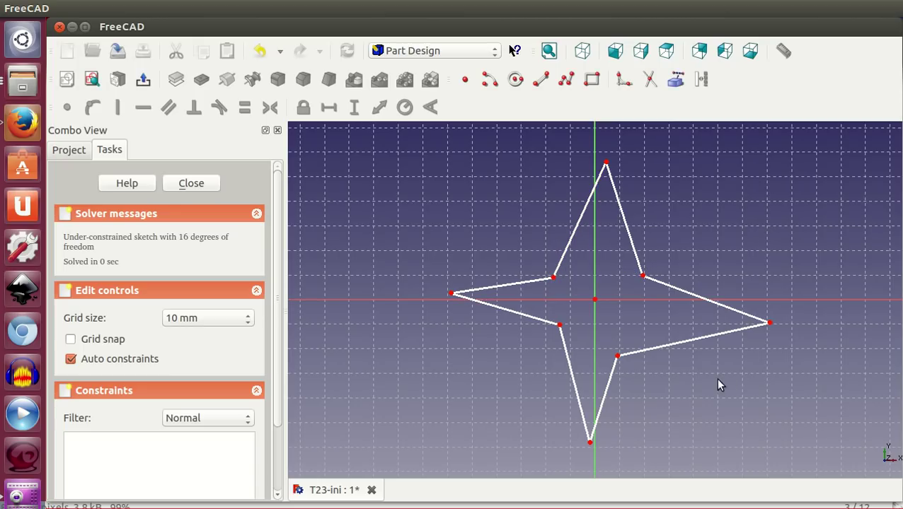
# - Fillet the star's top, left, bottom and right tips, nudging a point and the right arc
pyautogui.moveTo(618, 356); pyautogui.dragTo(621, 336)
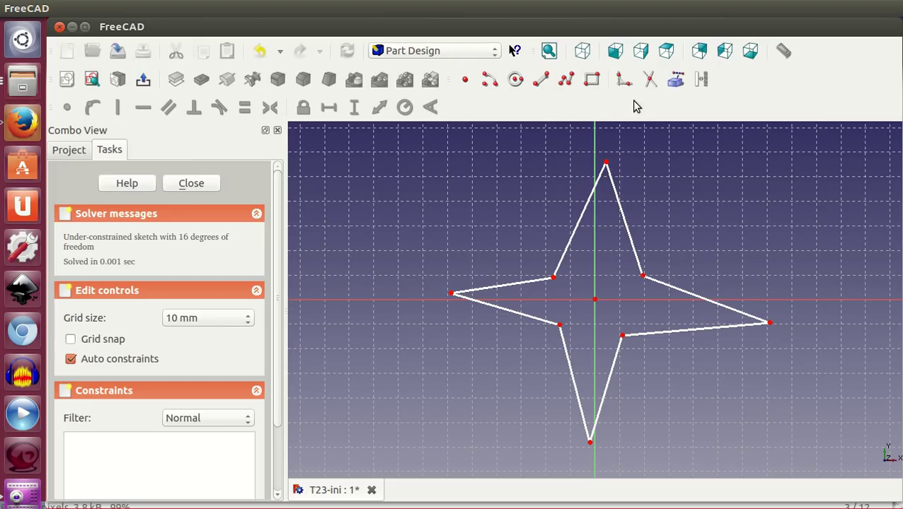
pyautogui.click(623, 79)
pyautogui.click(592, 197)
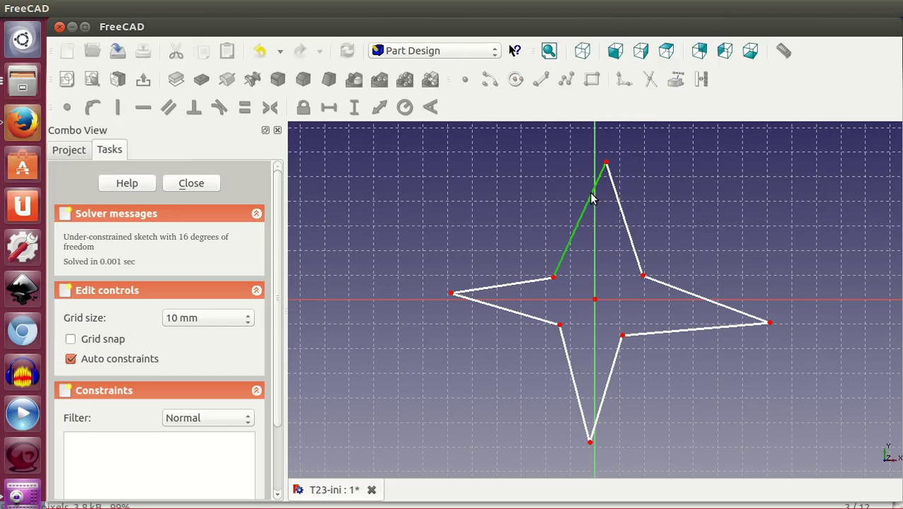
pyautogui.click(627, 232)
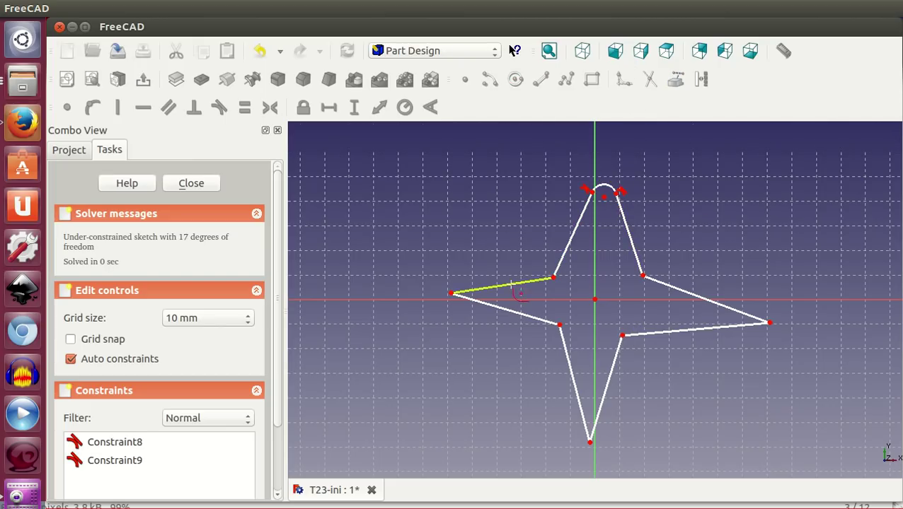
pyautogui.click(495, 306)
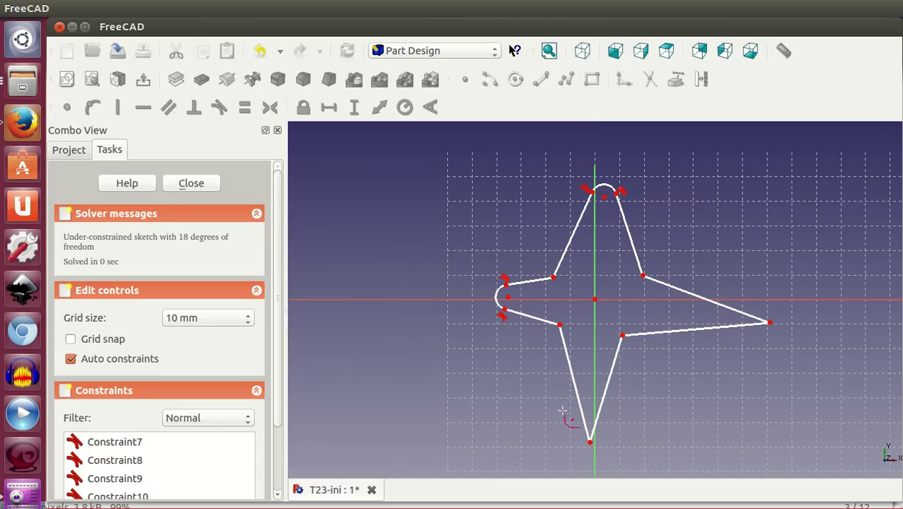
pyautogui.click(575, 394)
pyautogui.click(606, 388)
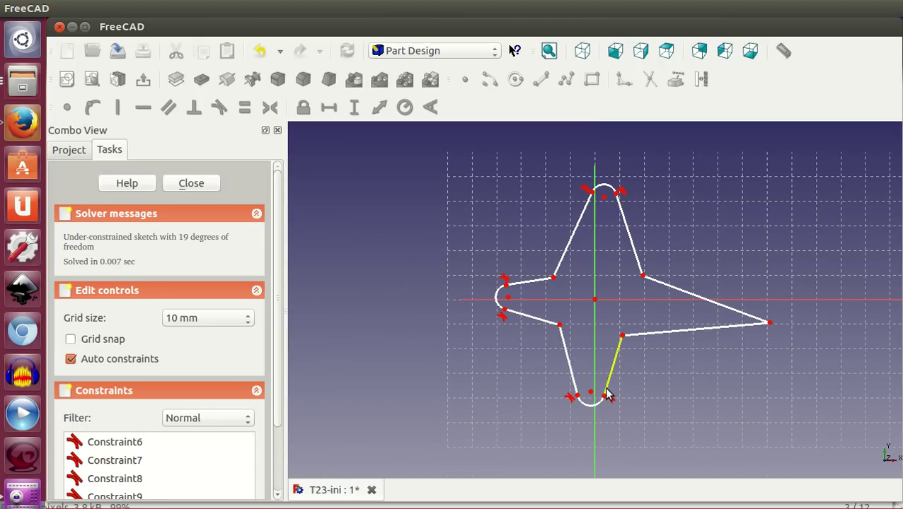
pyautogui.click(707, 329)
pyautogui.click(717, 304)
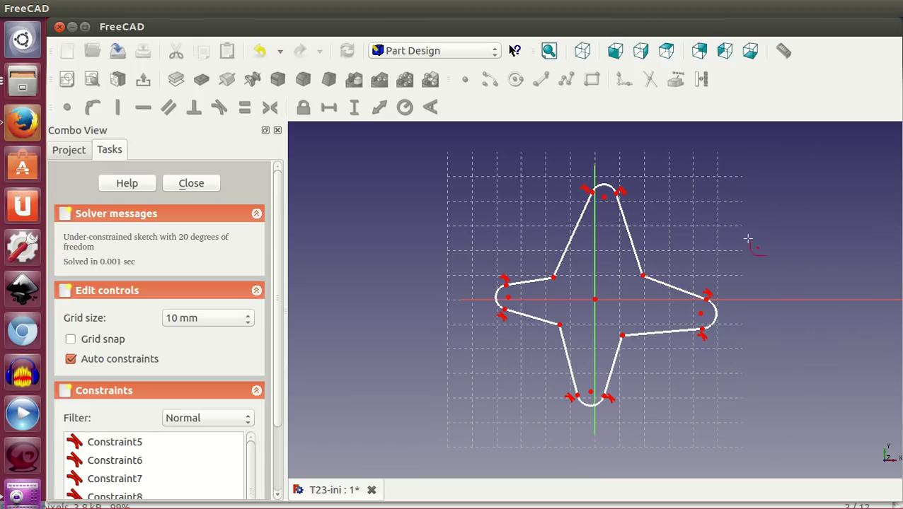
pyautogui.moveTo(701, 315); pyautogui.dragTo(699, 307)
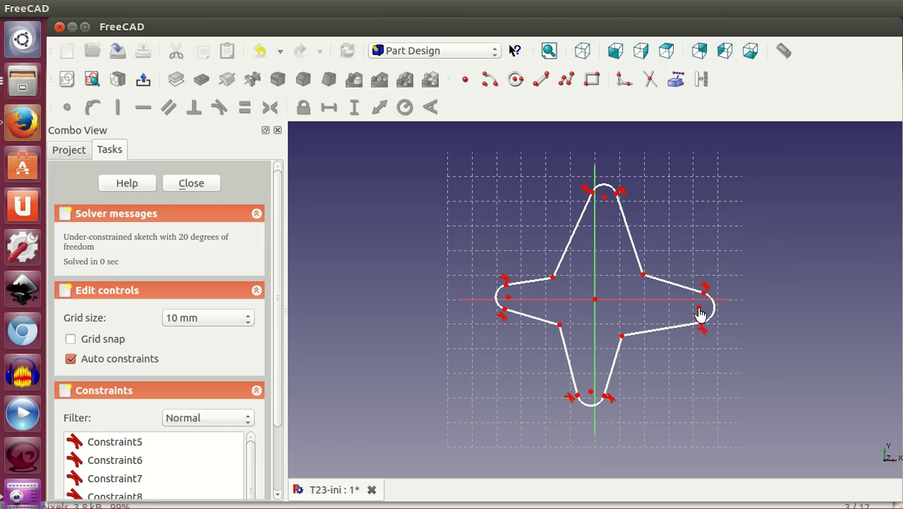
# - Make the tip arc centres symmetric about the axes and place them on the axes
pyautogui.click(508, 297)
pyautogui.click(594, 288)
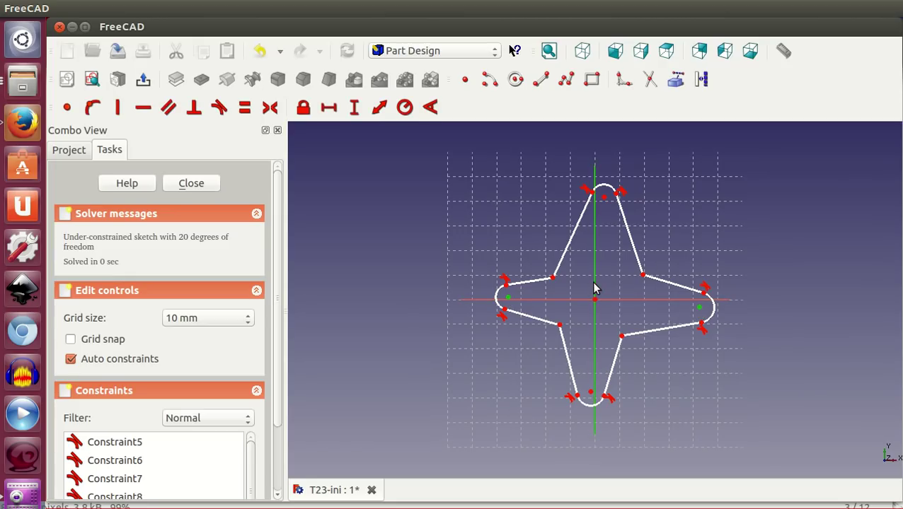
pyautogui.click(270, 107)
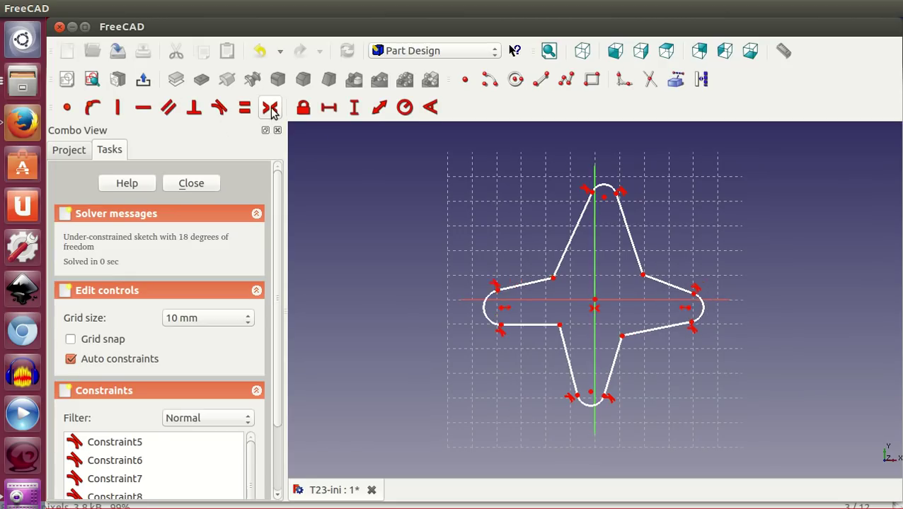
pyautogui.click(670, 304)
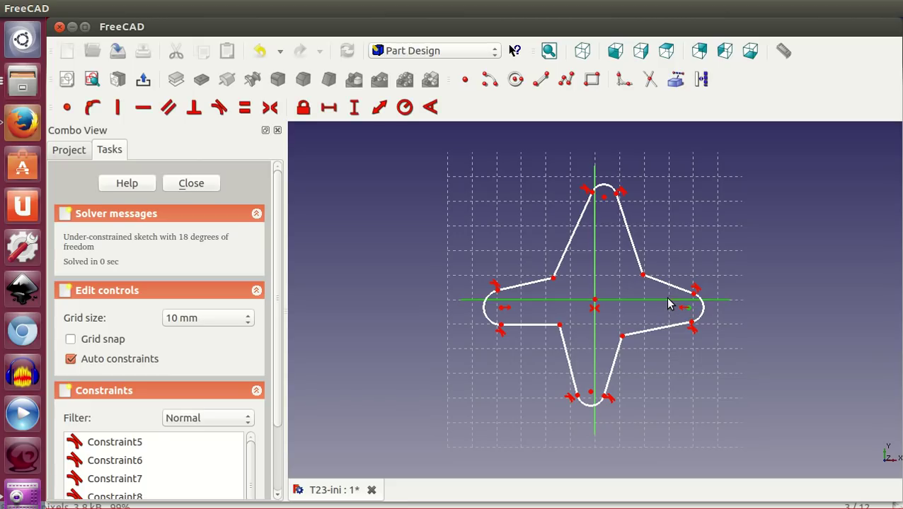
pyautogui.click(95, 109)
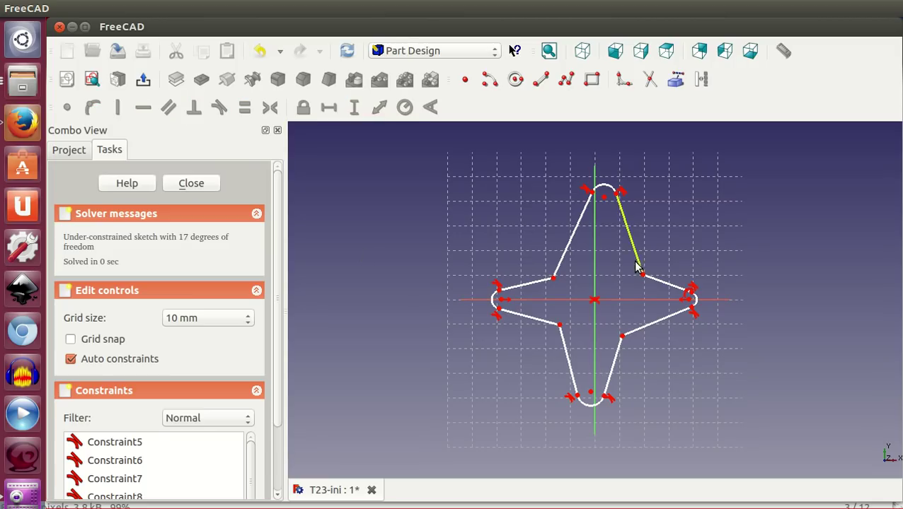
pyautogui.click(591, 392)
pyautogui.click(610, 301)
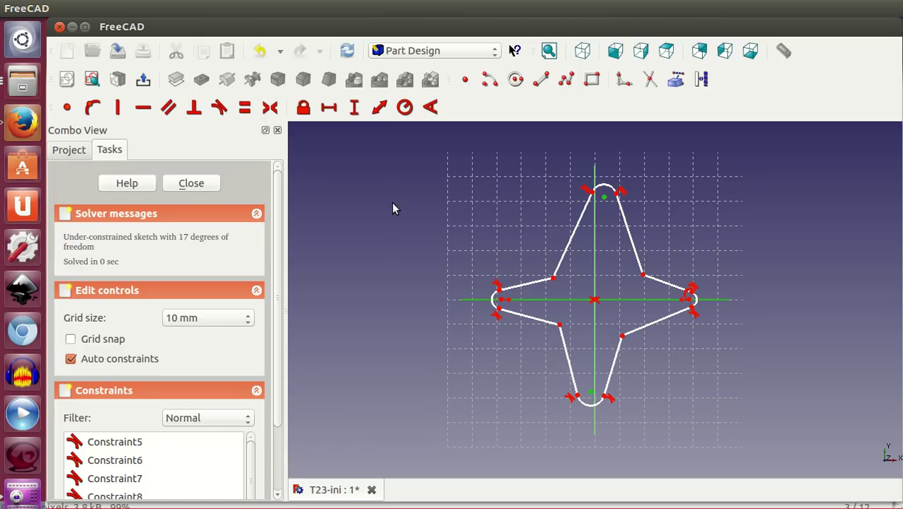
pyautogui.click(268, 110)
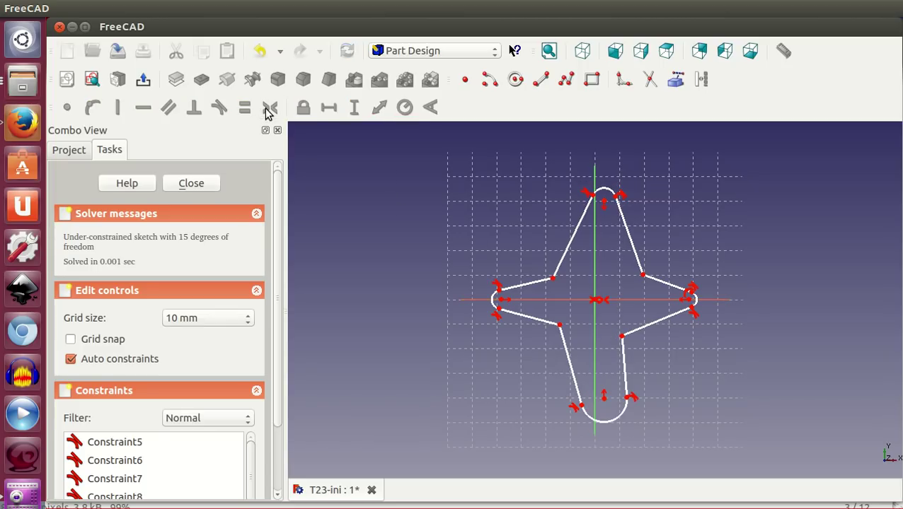
pyautogui.click(604, 205)
pyautogui.click(595, 197)
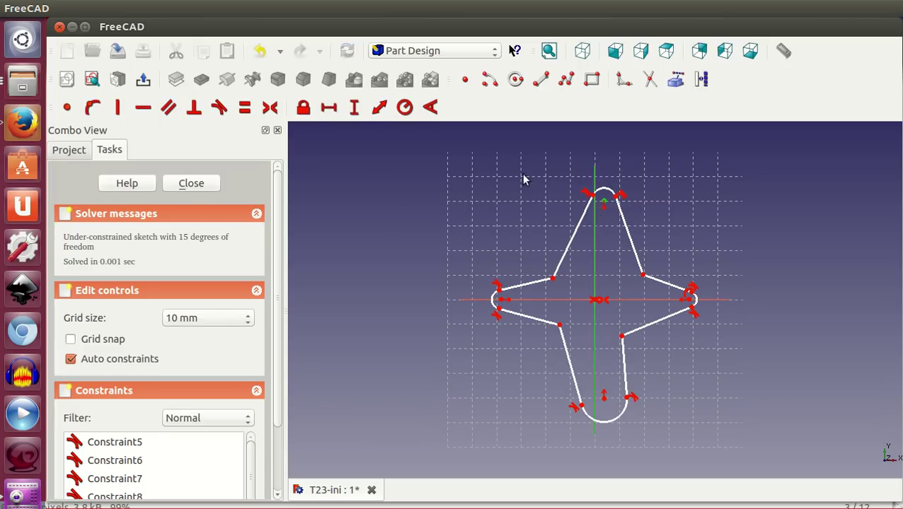
pyautogui.click(93, 108)
# - Give the tip arcs equal radii and pull the upper inner corners toward the centre
pyautogui.moveTo(594, 396); pyautogui.dragTo(593, 393)
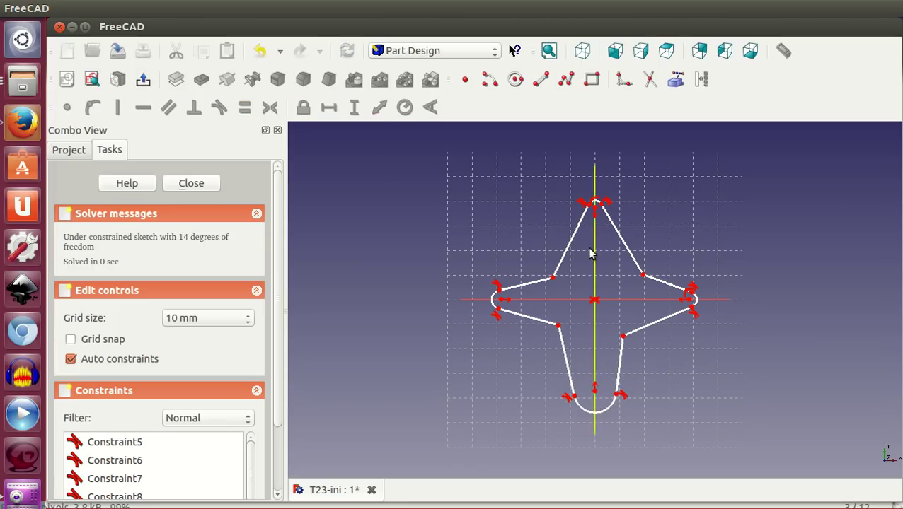
pyautogui.moveTo(578, 237); pyautogui.dragTo(562, 243)
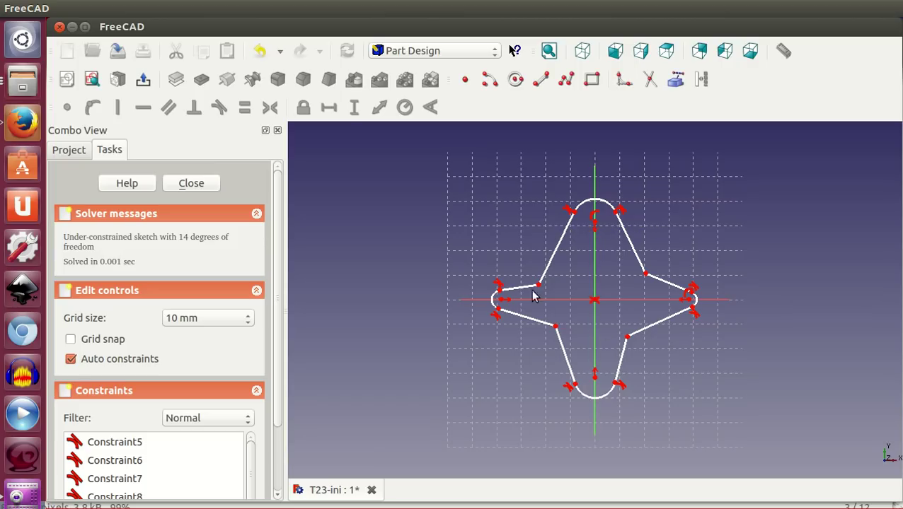
pyautogui.click(493, 300)
pyautogui.click(593, 204)
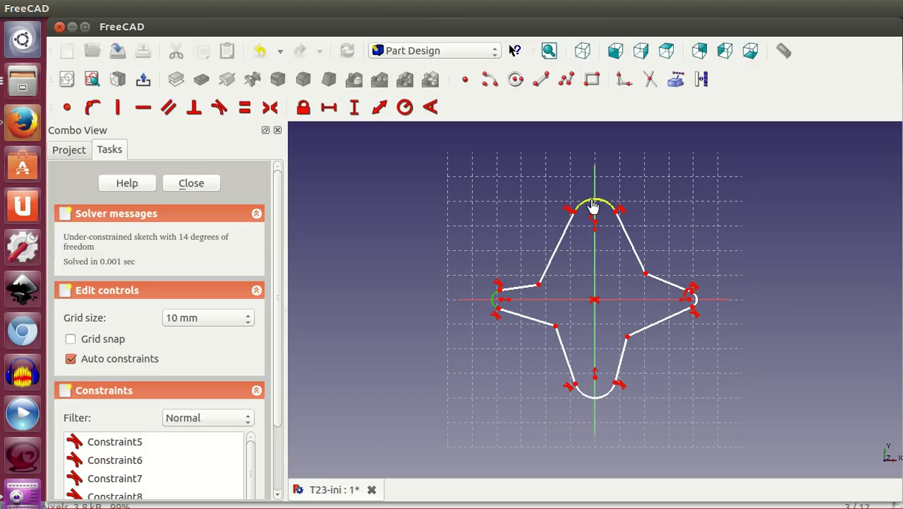
pyautogui.click(608, 395)
pyautogui.click(245, 108)
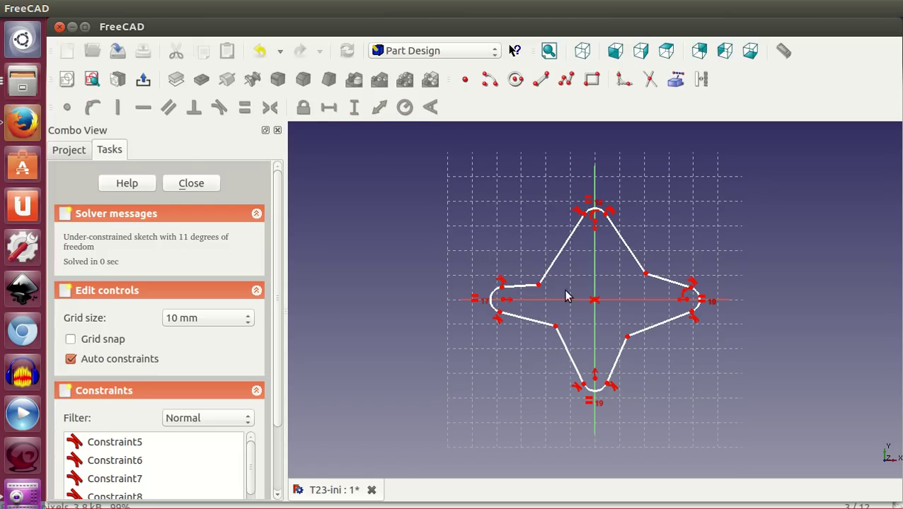
pyautogui.moveTo(539, 285); pyautogui.dragTo(568, 276)
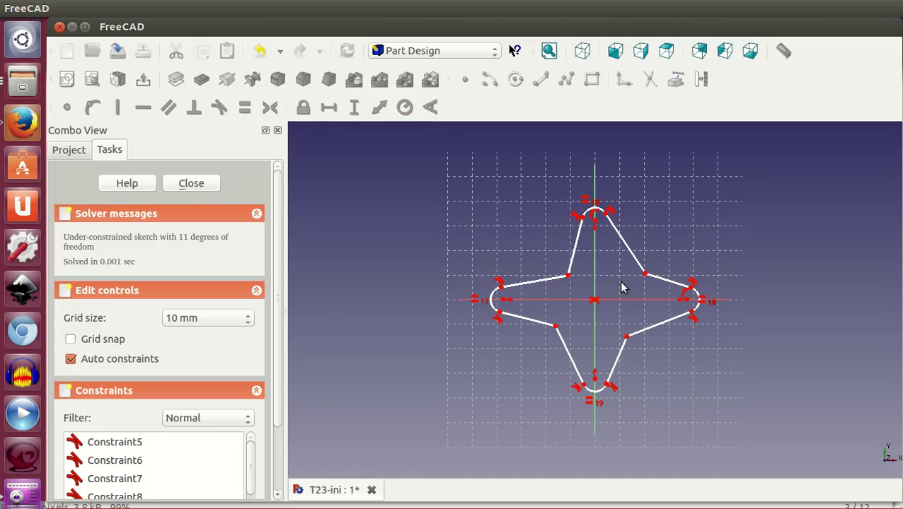
pyautogui.moveTo(644, 274); pyautogui.dragTo(623, 280)
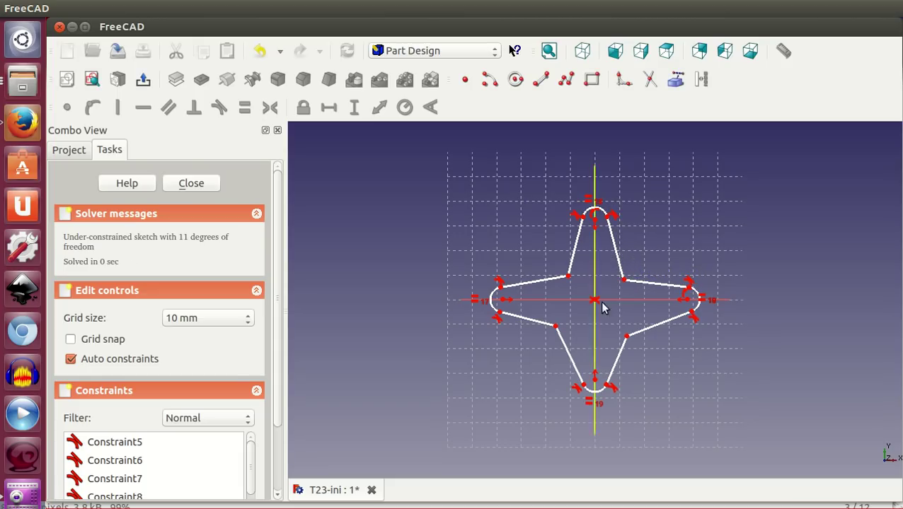
# - Make the four arm side edges vertical
pyautogui.click(573, 257)
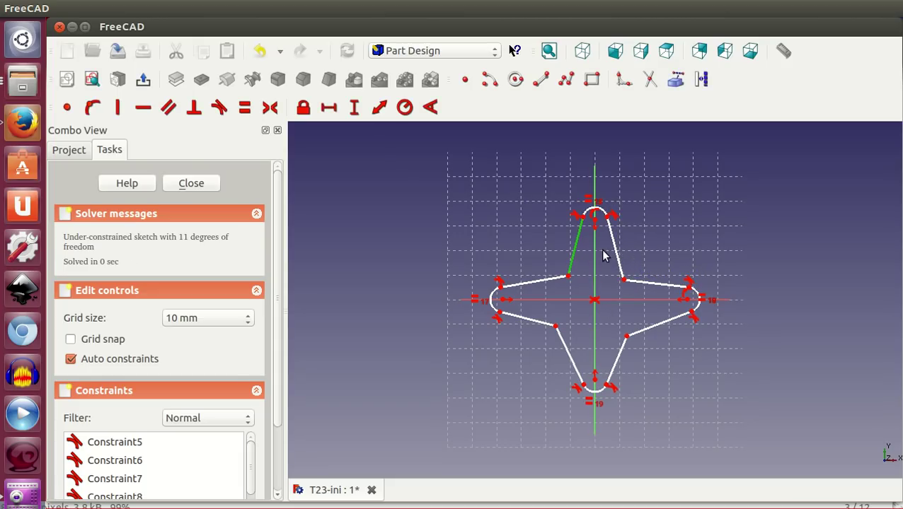
pyautogui.click(614, 257)
pyautogui.click(624, 343)
pyautogui.click(568, 352)
pyautogui.click(119, 106)
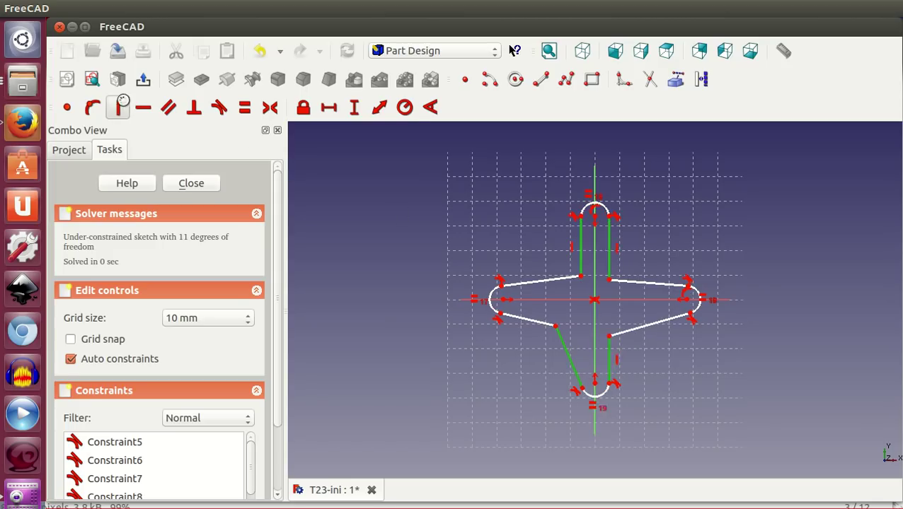
# - Make the four diagonal edges horizontal and lengthen the side arms
pyautogui.click(553, 280)
pyautogui.click(550, 323)
pyautogui.click(641, 293)
pyautogui.click(643, 283)
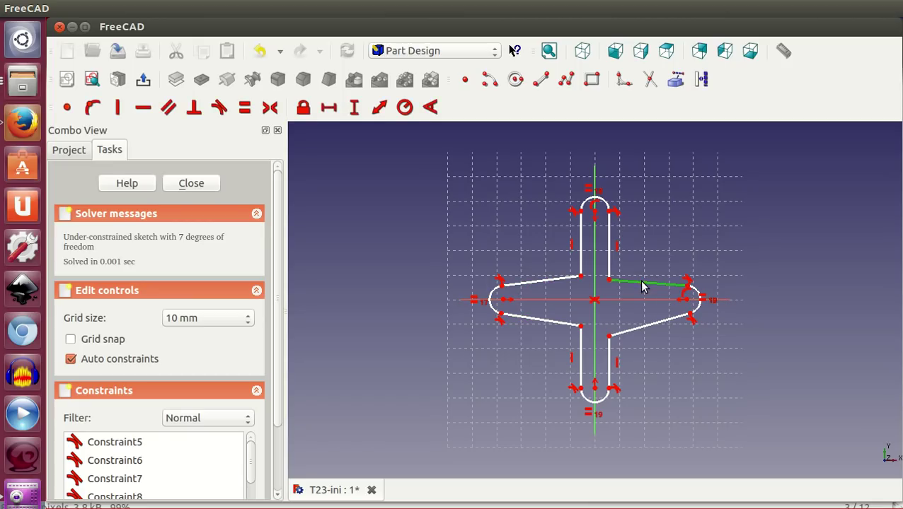
pyautogui.click(651, 326)
pyautogui.click(562, 327)
pyautogui.click(553, 285)
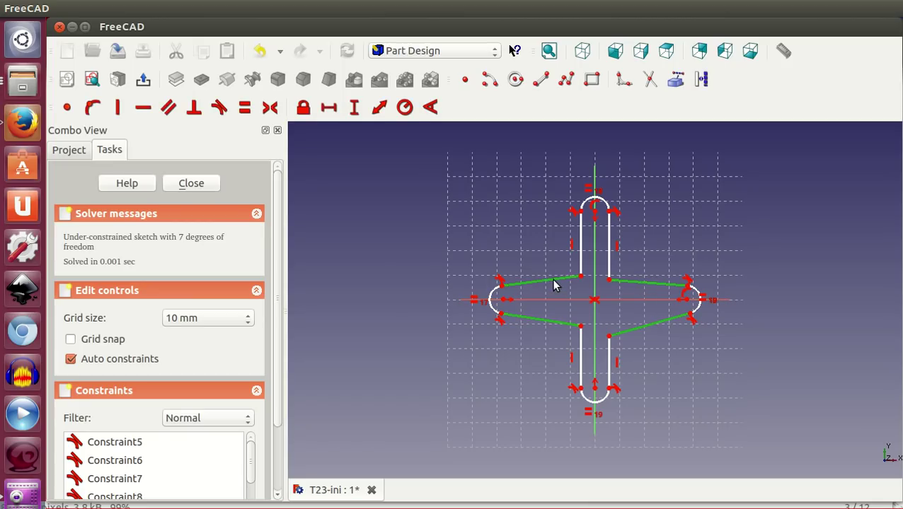
pyautogui.click(143, 108)
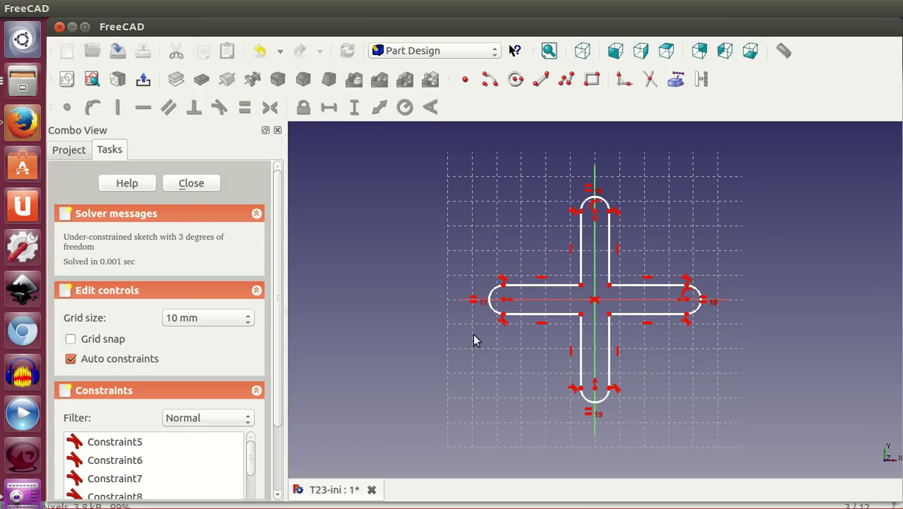
pyautogui.moveTo(503, 303)
pyautogui.mouseDown()
pyautogui.moveTo(472, 305)
pyautogui.moveTo(504, 305)
pyautogui.mouseUp()
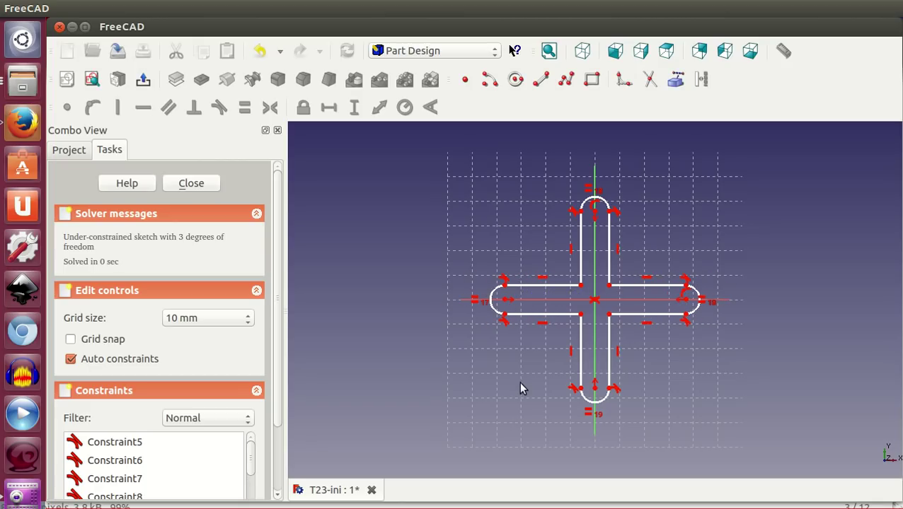
# - Make a horizontal and a vertical arm edge equal in length, then resize the cross
pyautogui.click(568, 286)
pyautogui.click(581, 275)
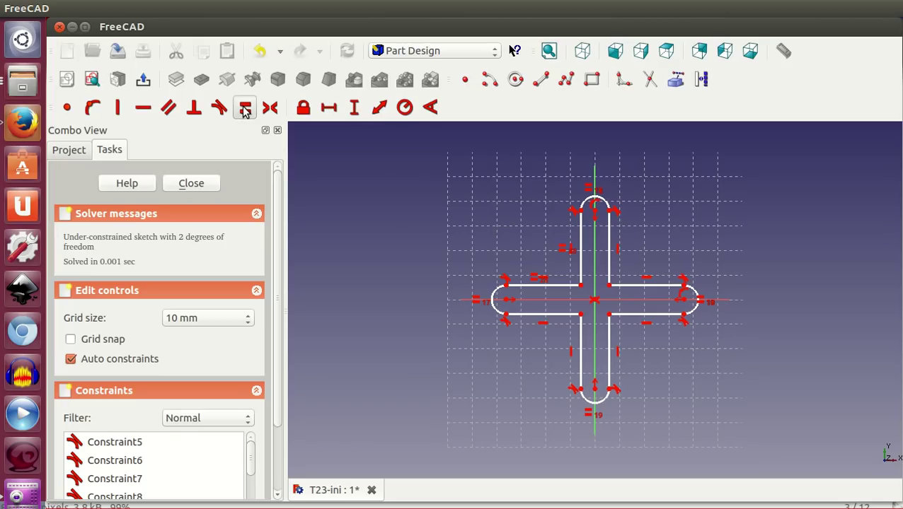
pyautogui.click(244, 108)
pyautogui.moveTo(596, 398)
pyautogui.mouseDown()
pyautogui.moveTo(594, 367)
pyautogui.moveTo(596, 435)
pyautogui.moveTo(596, 395)
pyautogui.moveTo(594, 417)
pyautogui.mouseUp()
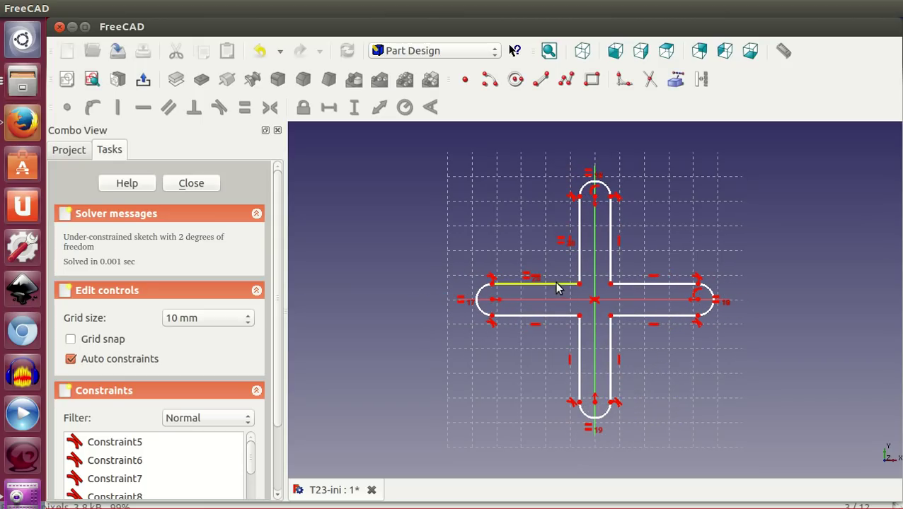
# - Fillet the cross's four inner corners
pyautogui.click(621, 84)
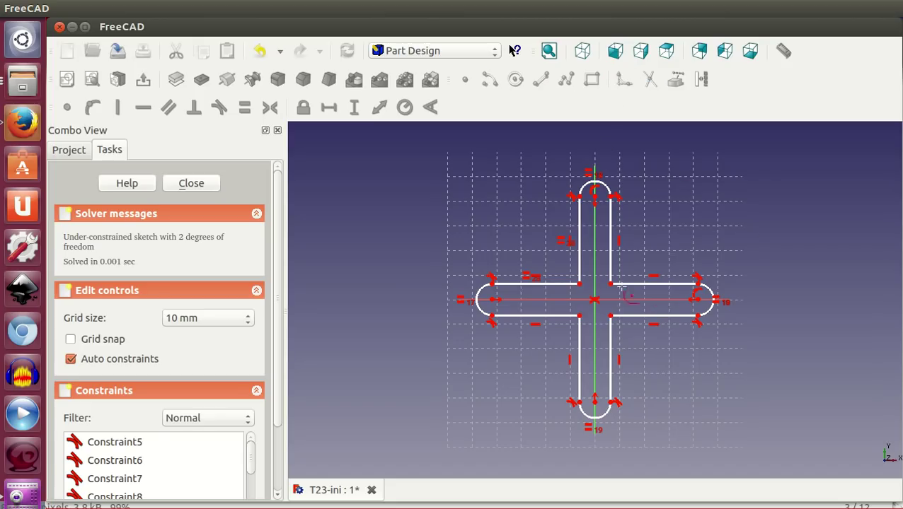
pyautogui.click(579, 265)
pyautogui.click(559, 284)
pyautogui.click(562, 316)
pyautogui.click(579, 338)
pyautogui.click(611, 344)
pyautogui.click(627, 316)
pyautogui.click(636, 284)
pyautogui.click(611, 267)
# - Make the four inner fillet arcs equal and add a radius constraint to one
pyautogui.click(575, 280)
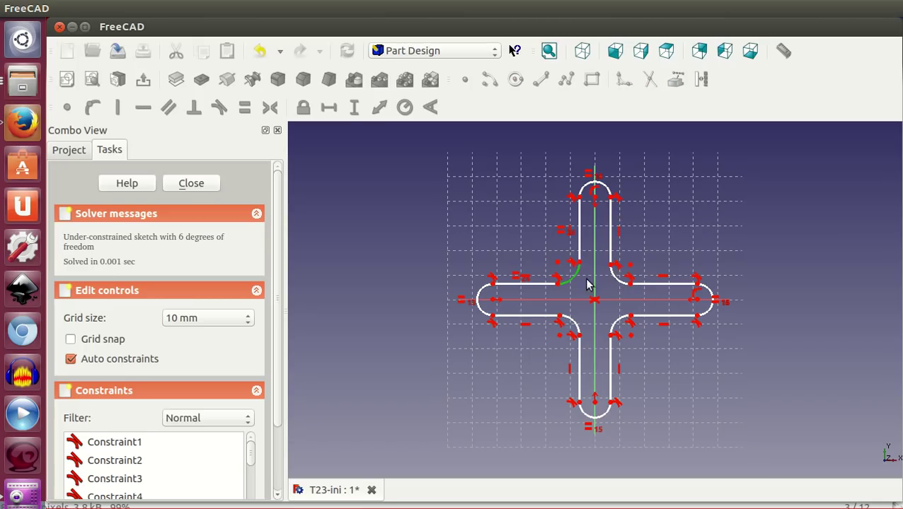
pyautogui.click(617, 276)
pyautogui.click(617, 324)
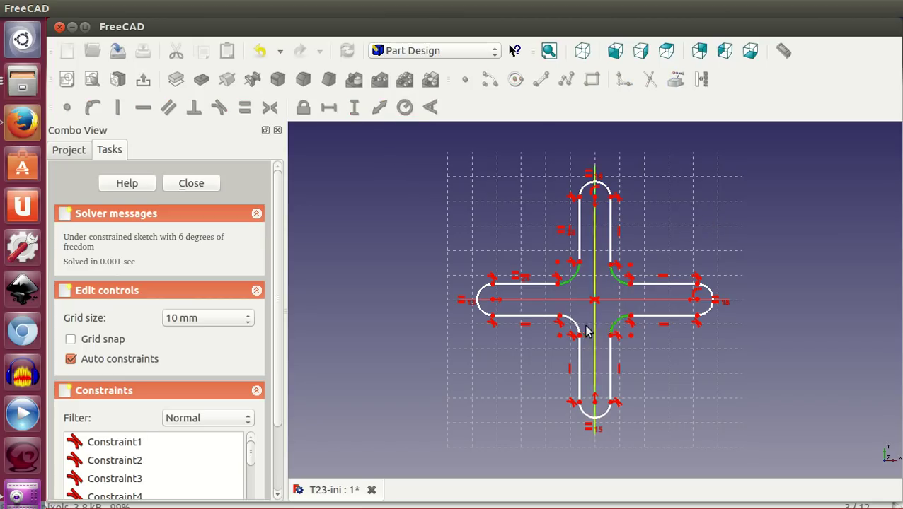
pyautogui.click(575, 326)
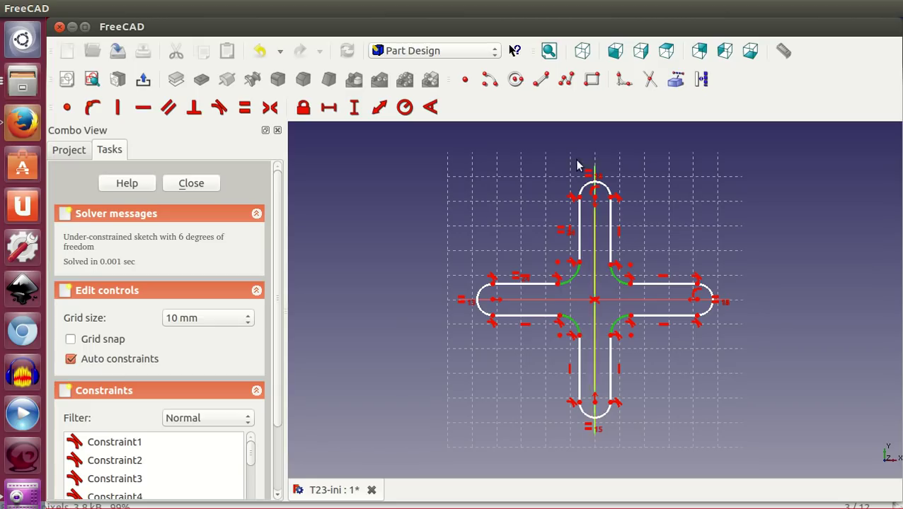
pyautogui.click(244, 109)
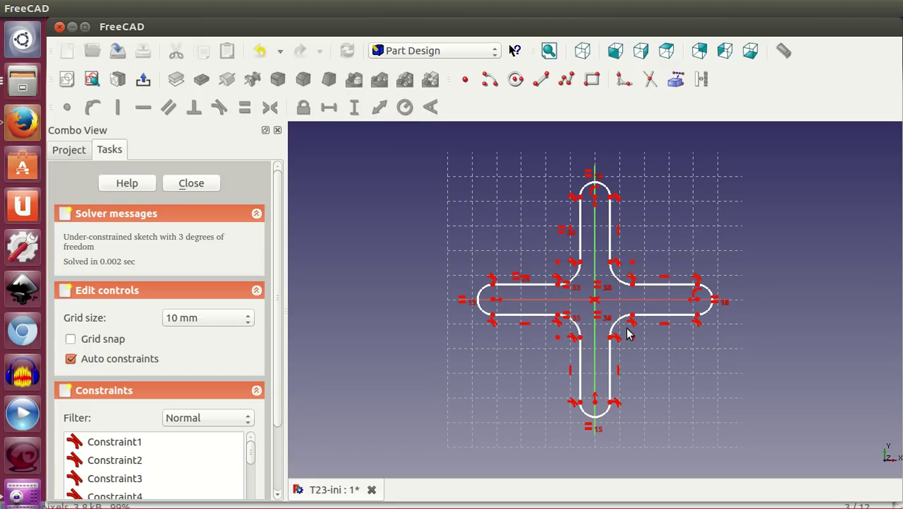
pyautogui.click(578, 277)
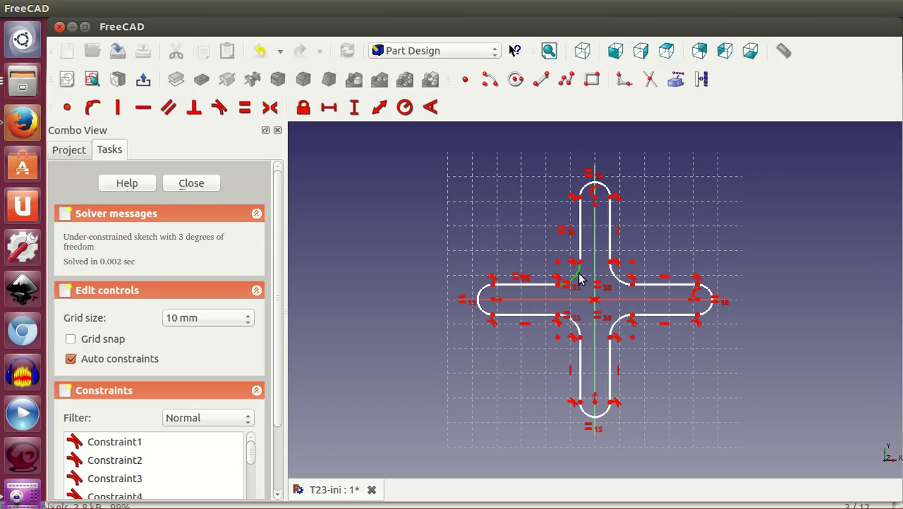
pyautogui.click(405, 107)
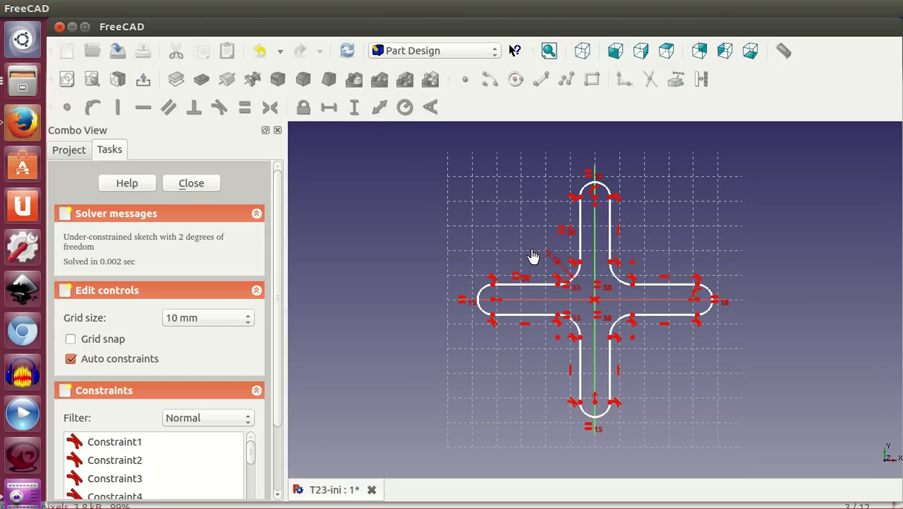
# - Set the fillet radius to 3 and constrain the top end arc to radius 9
pyautogui.doubleClick(520, 231)
pyautogui.write('3')
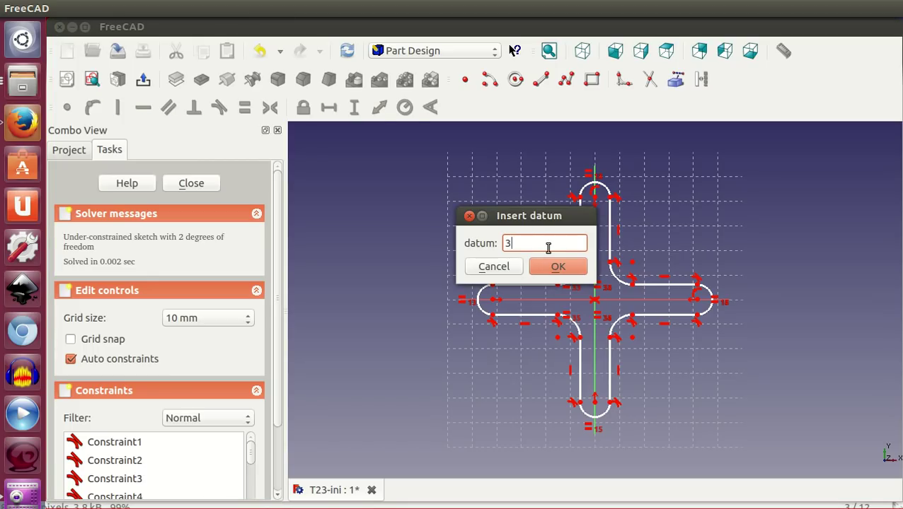
pyautogui.click(558, 267)
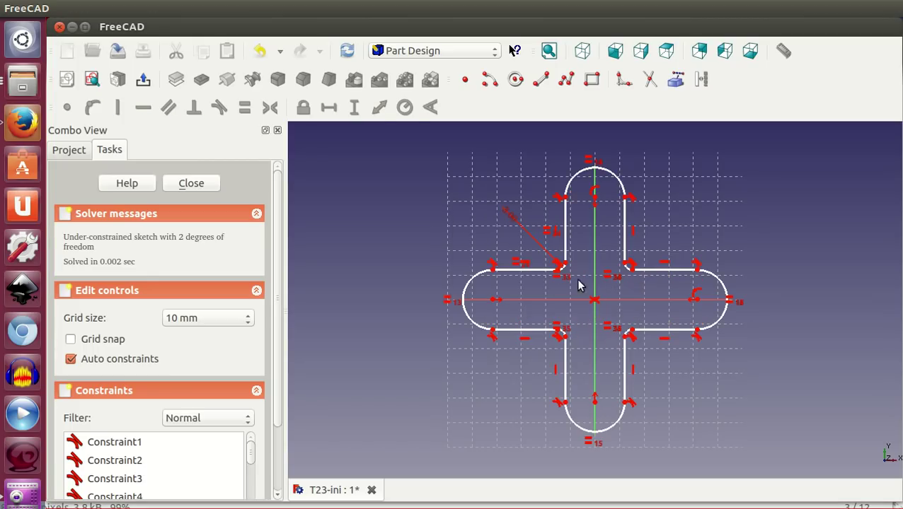
pyautogui.click(605, 175)
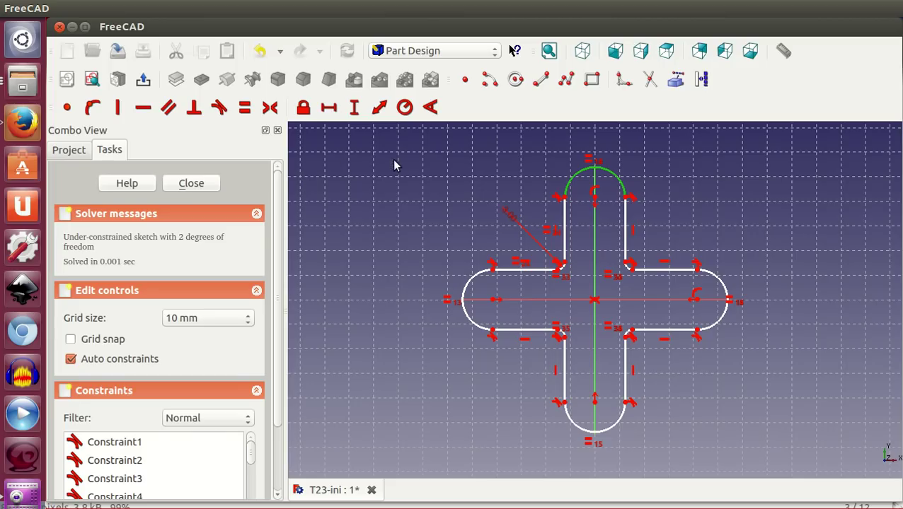
pyautogui.click(402, 109)
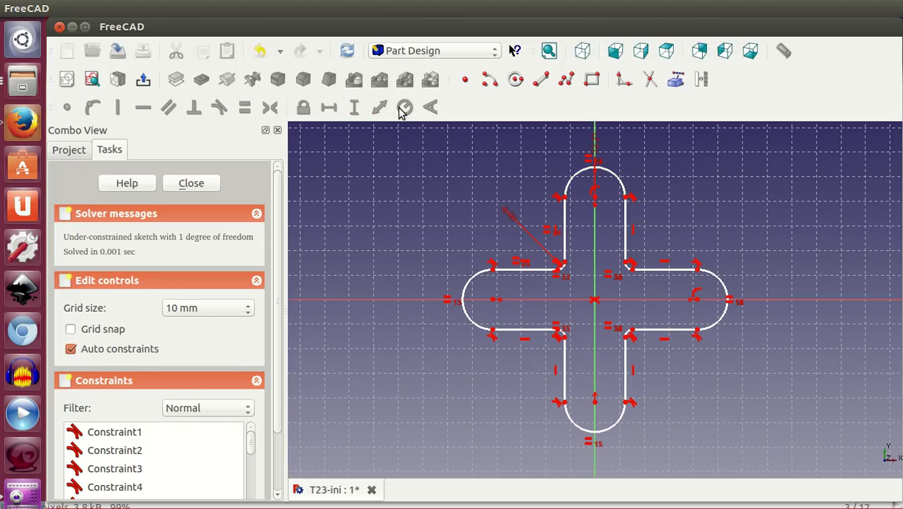
pyautogui.doubleClick(594, 152)
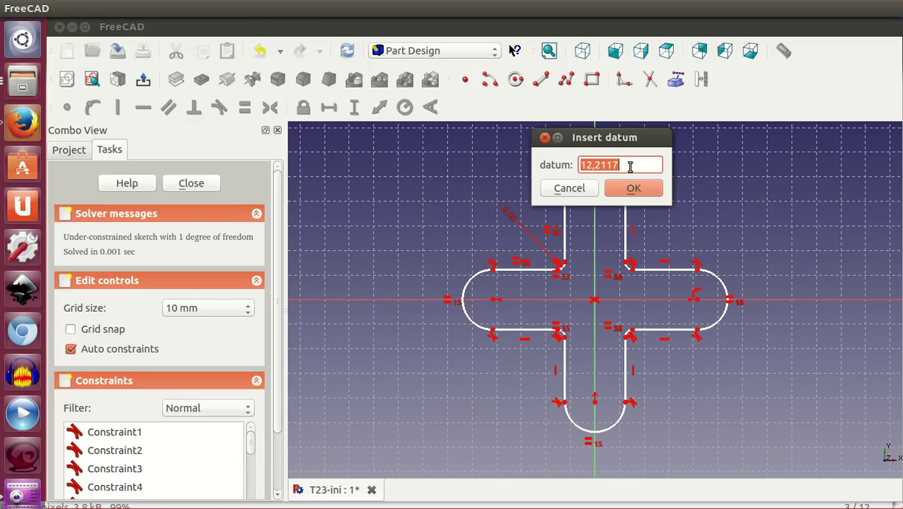
pyautogui.write('9')
pyautogui.click(633, 187)
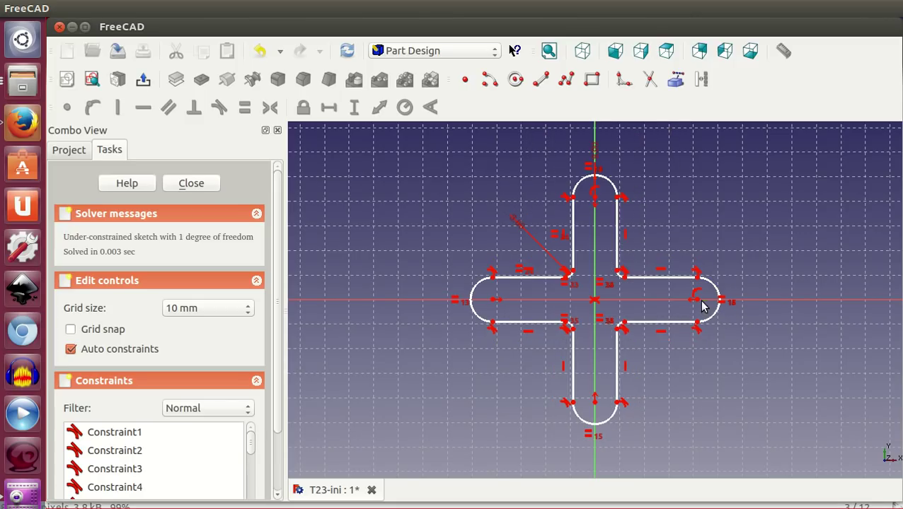
# - Add an 80 horizontal distance between the side end-arc centres and close the sketch
pyautogui.moveTo(704, 308); pyautogui.dragTo(707, 304)
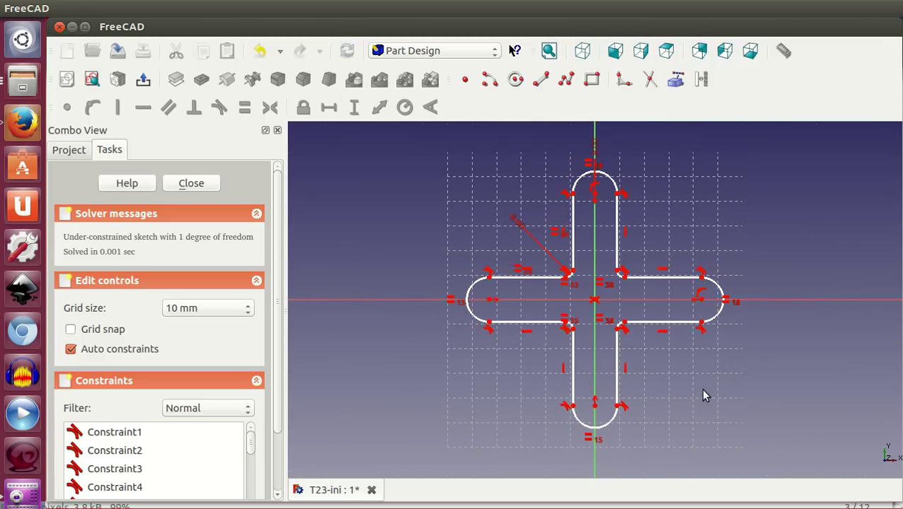
pyautogui.click(490, 300)
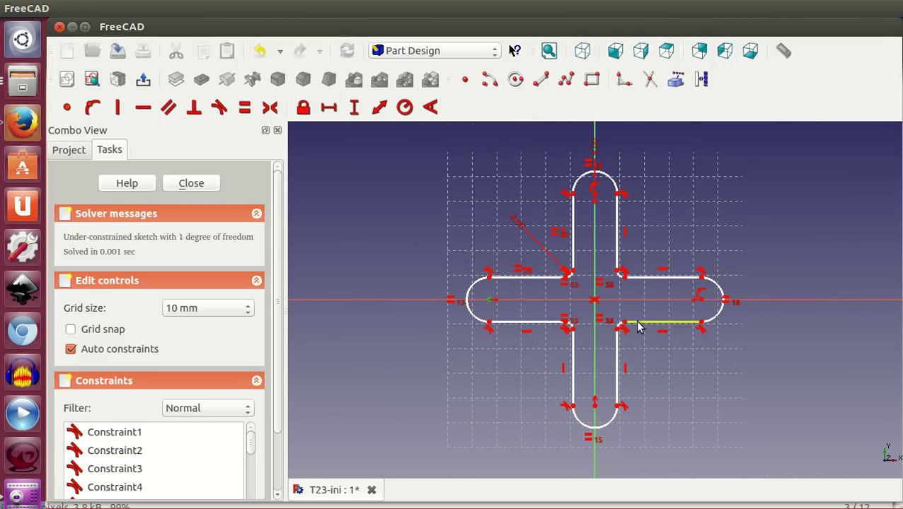
pyautogui.click(700, 300)
pyautogui.click(329, 106)
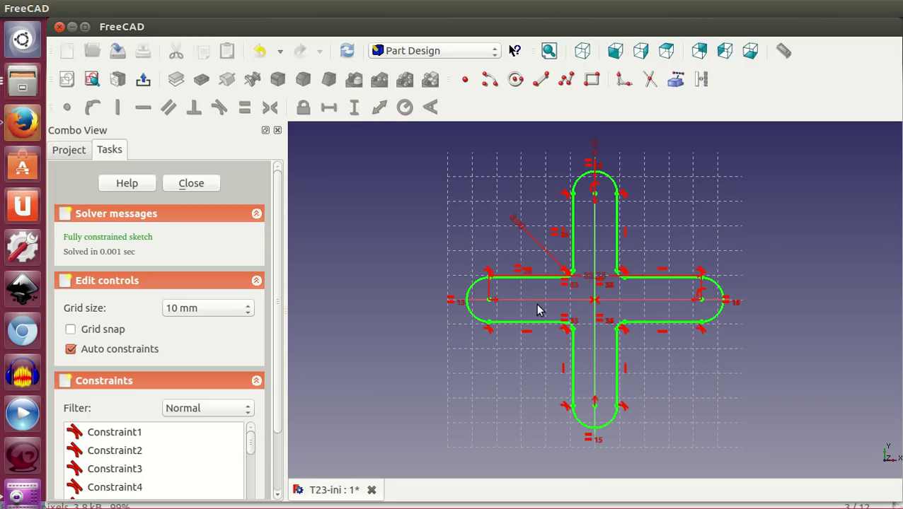
pyautogui.moveTo(591, 275); pyautogui.dragTo(592, 466)
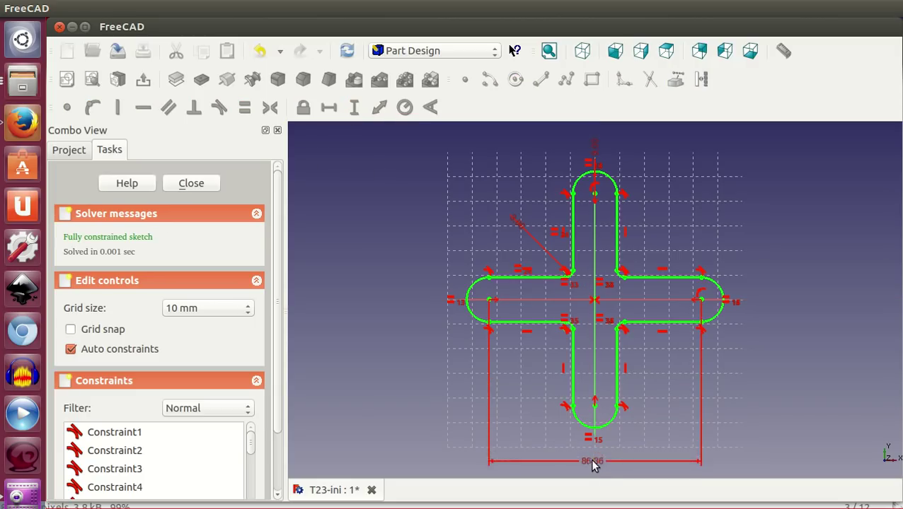
pyautogui.doubleClick(593, 464)
pyautogui.write('80')
pyautogui.click(632, 501)
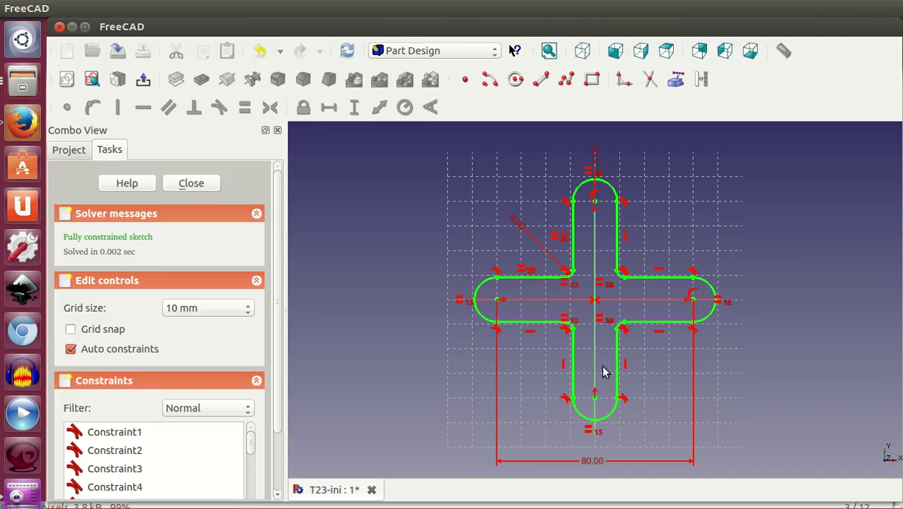
pyautogui.click(188, 184)
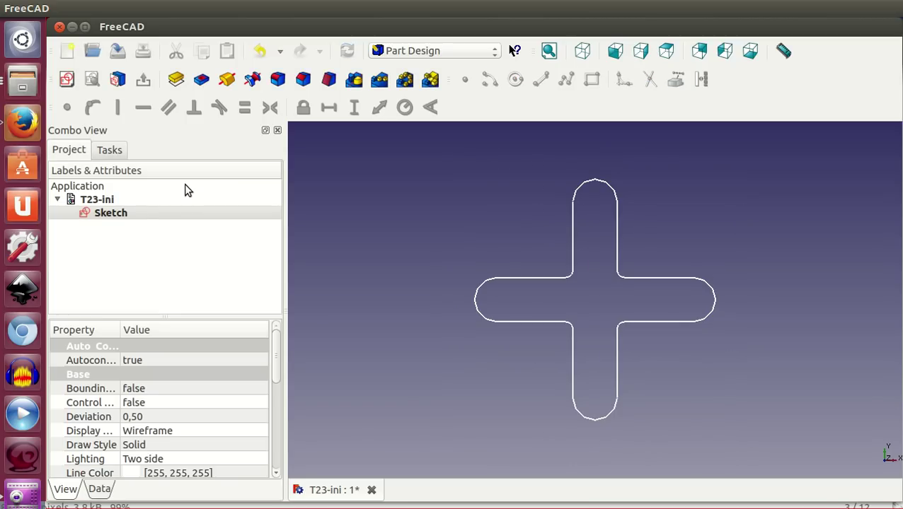
# - Pad the cross sketch 10 mm, view it isometrically, and place the cross exercise image over FreeCAD
pyautogui.click(175, 81)
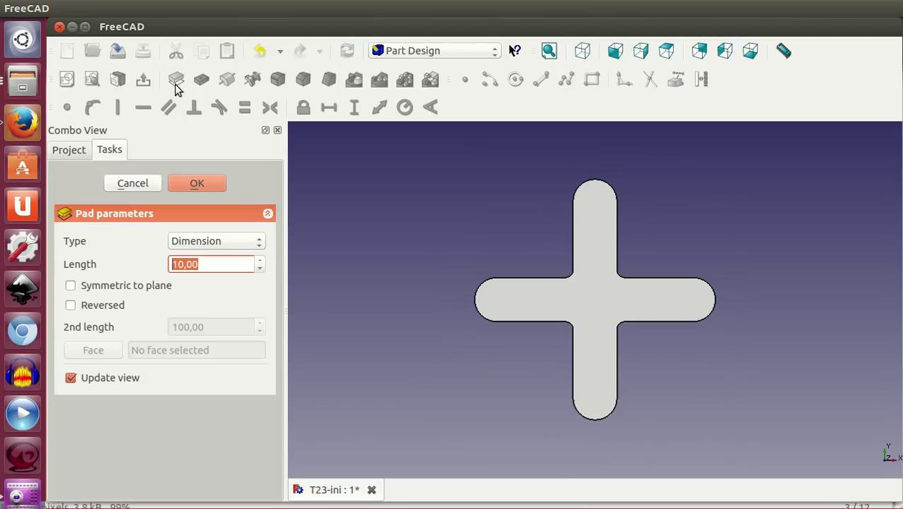
pyautogui.click(210, 184)
pyautogui.click(582, 50)
pyautogui.scroll(3, 603, 368)
pyautogui.scroll(-1, 603, 368)
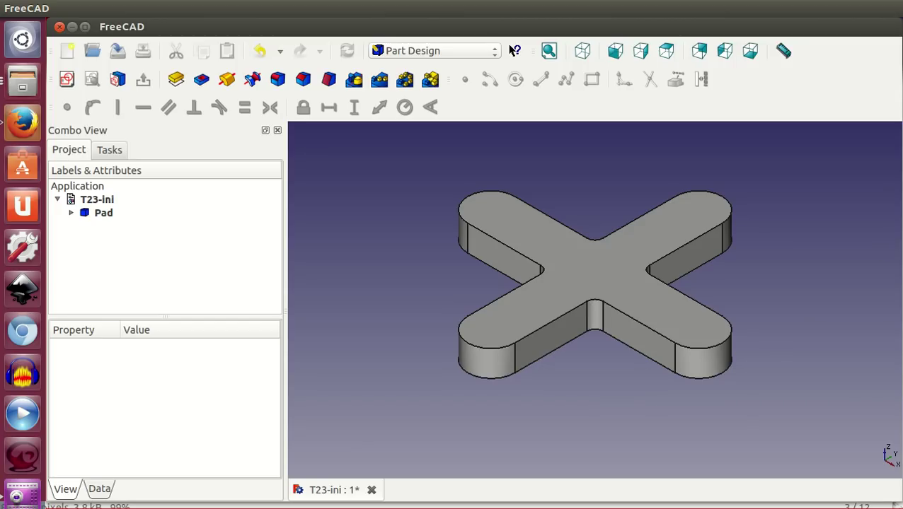
pyautogui.hotkey('alt', 'Tab')
pyautogui.moveTo(849, 50); pyautogui.dragTo(312, 51)
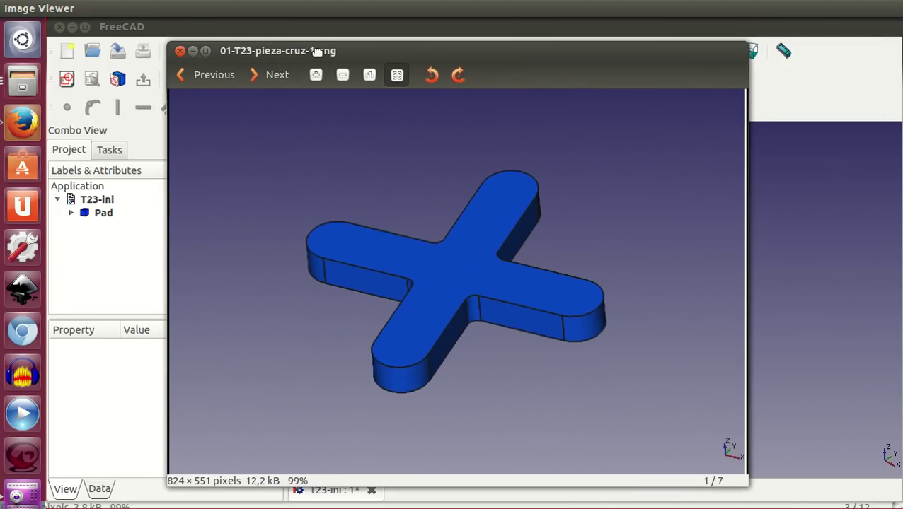
# - Browse the pinball lever images, then advance to image 4/7, T23-ej2-pieza-L-1.png
pyautogui.click(270, 79)
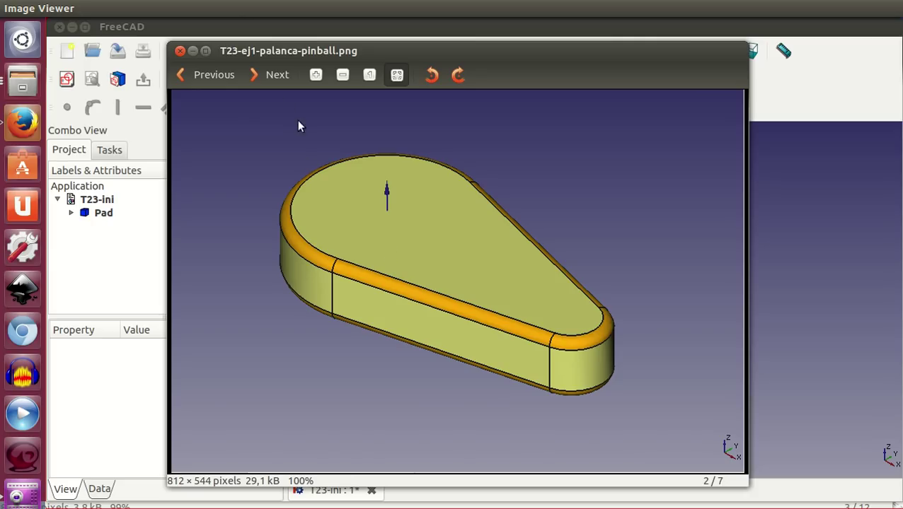
pyautogui.click(277, 78)
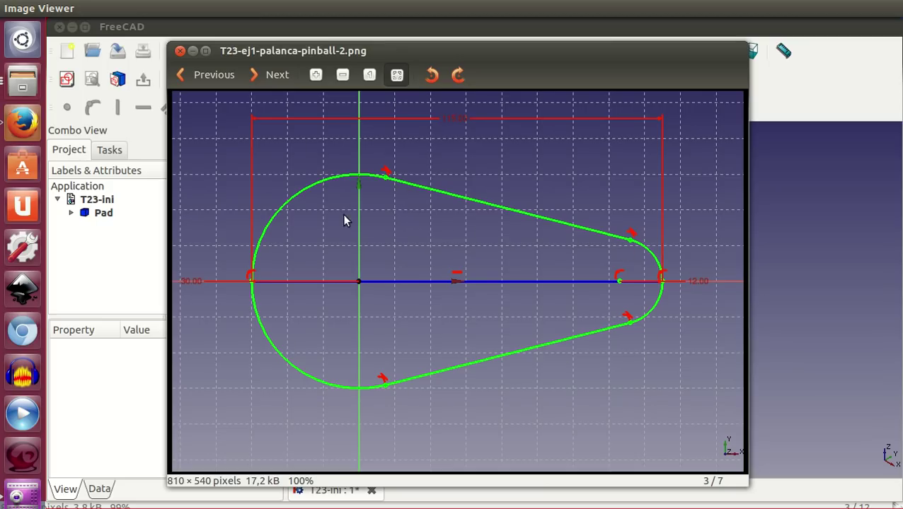
pyautogui.click(195, 76)
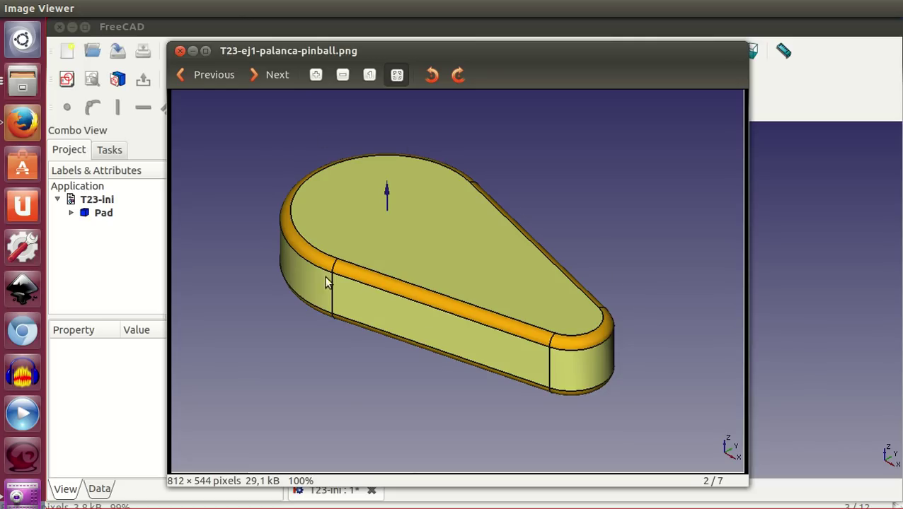
pyautogui.click(271, 82)
pyautogui.click(276, 82)
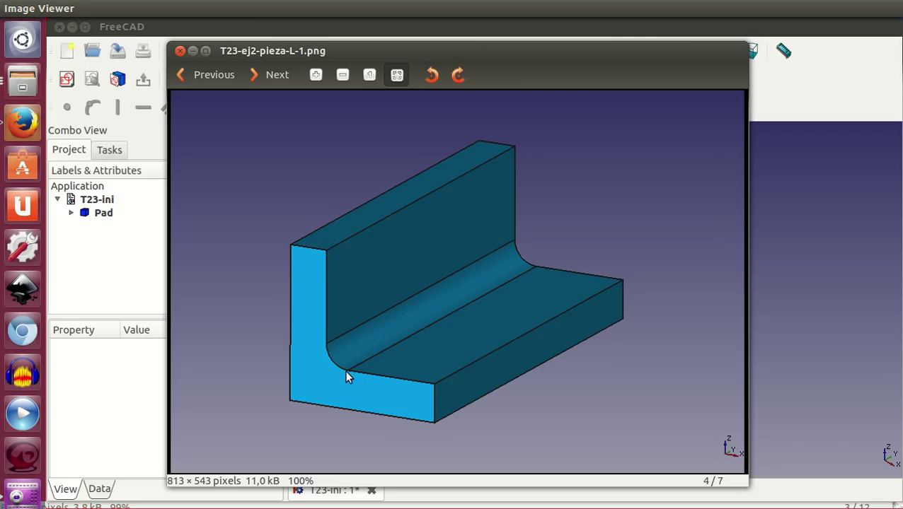
# - Step past the L-part sketch to image 6/7, T23-ej3-Corona-4-brazos-futaba3003-1.png
pyautogui.click(274, 75)
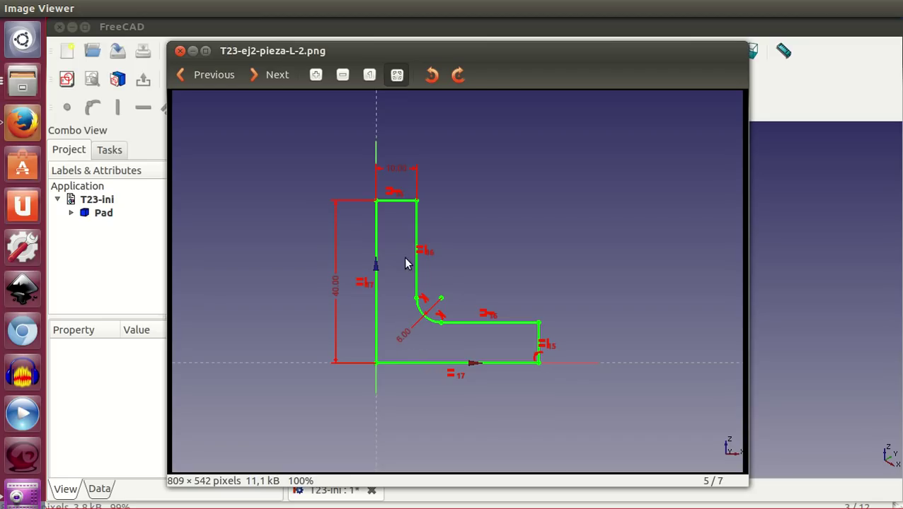
pyautogui.click(280, 80)
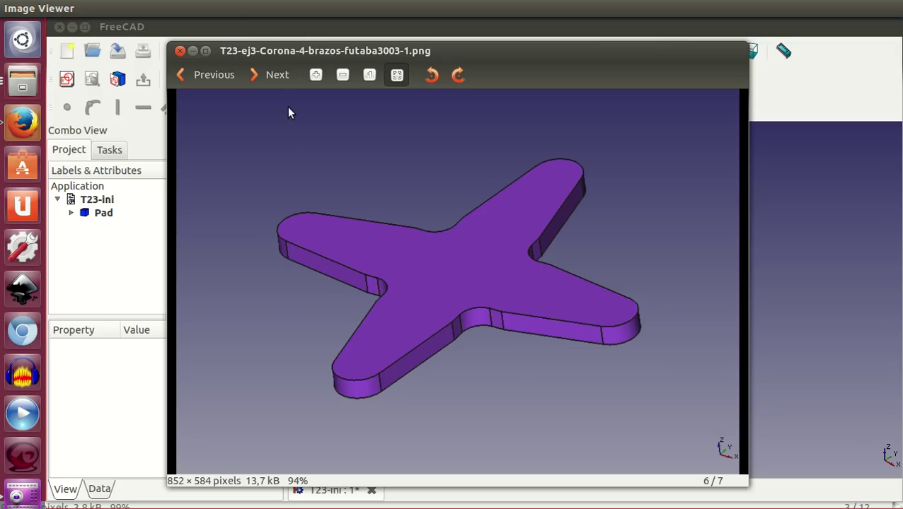
# - Advance to image 7/7, T23-ej3-Corona-4-brazos-futaba3003-2.png, the four-armed part's dimensioned sketch
pyautogui.click(279, 76)
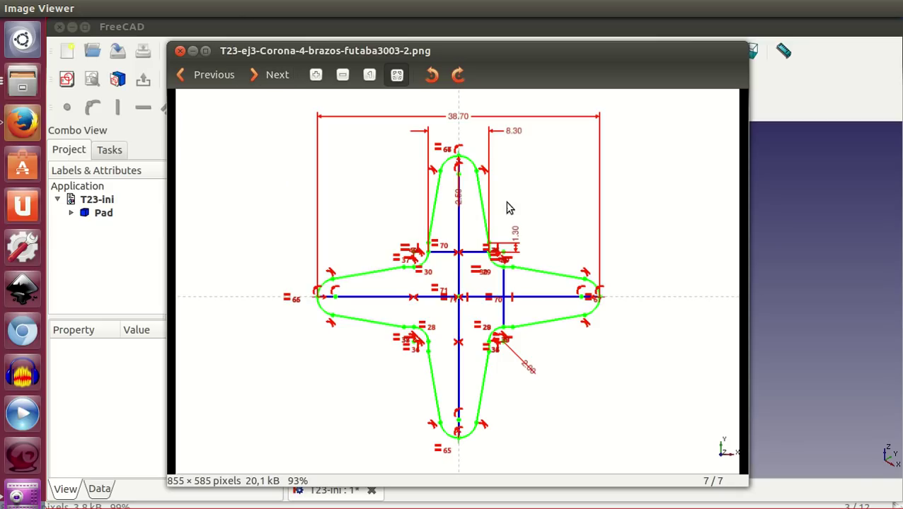